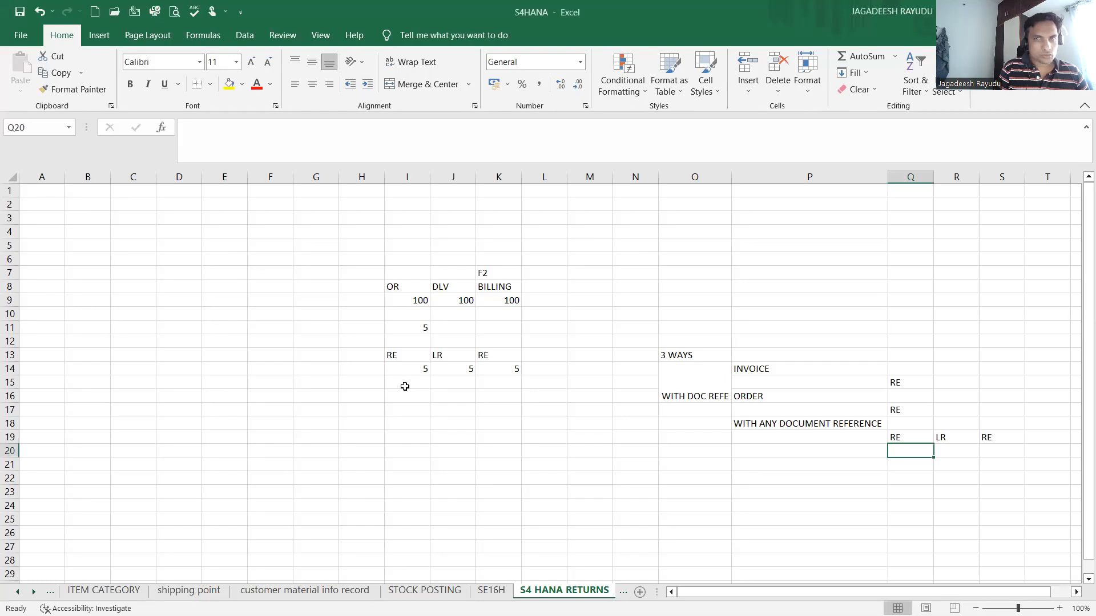
Enter the quantity 10 under OR, DLV and BILLING in cells I10, J10 and K10.
click(417, 303)
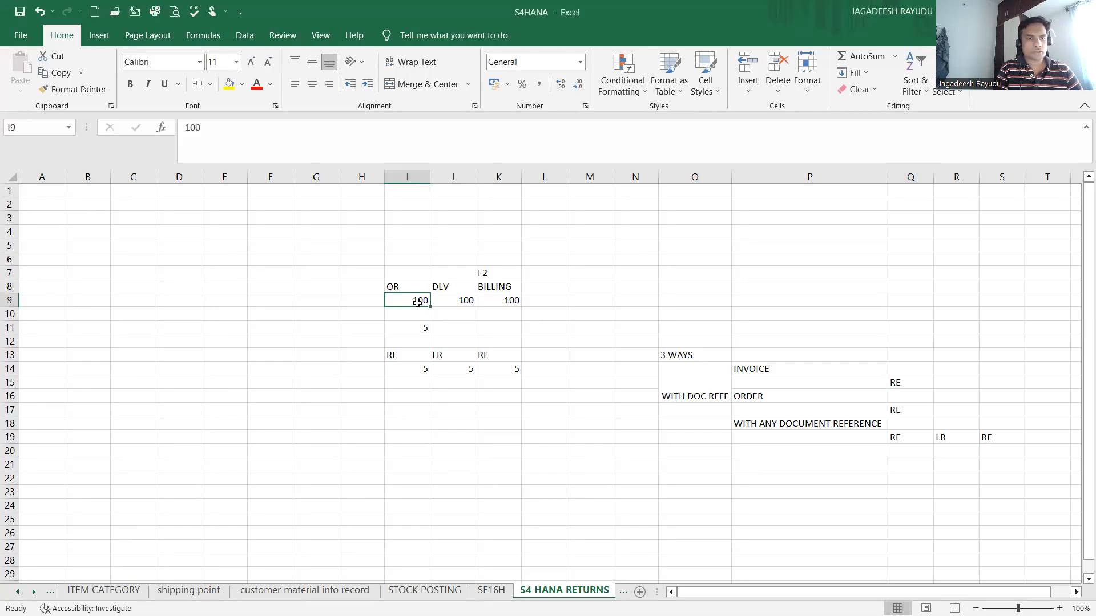
click(408, 425)
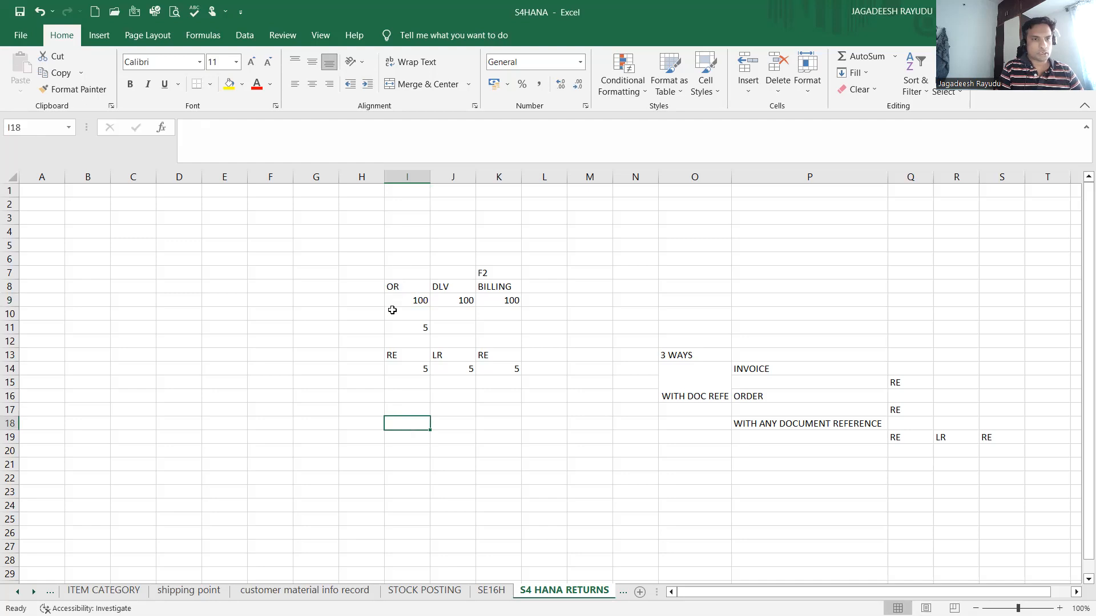
click(399, 315)
text(10)
key(Tab)
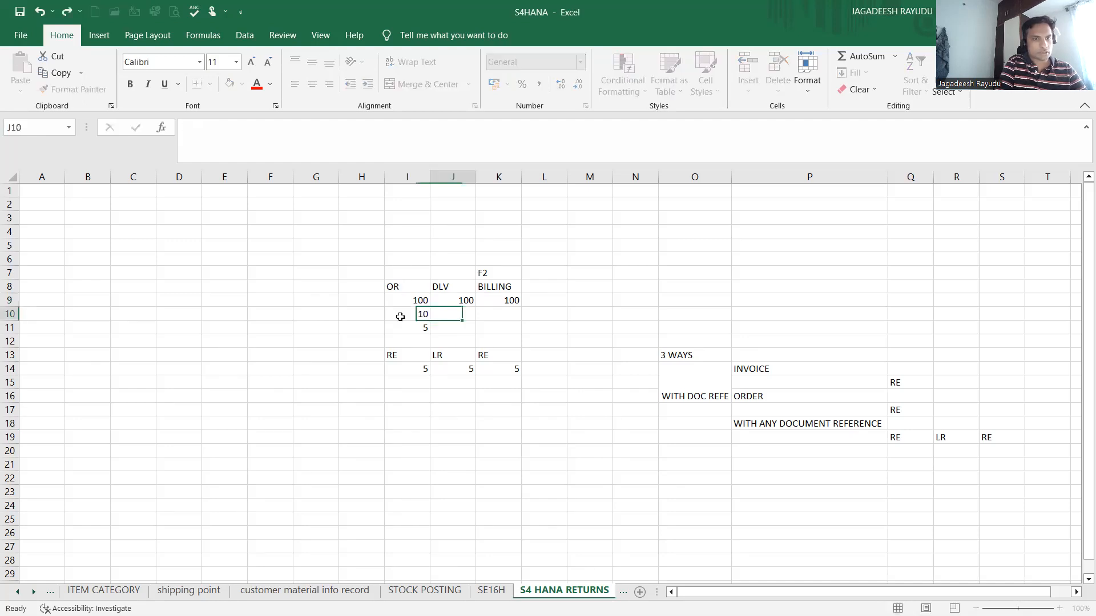
text(10)
key(Tab)
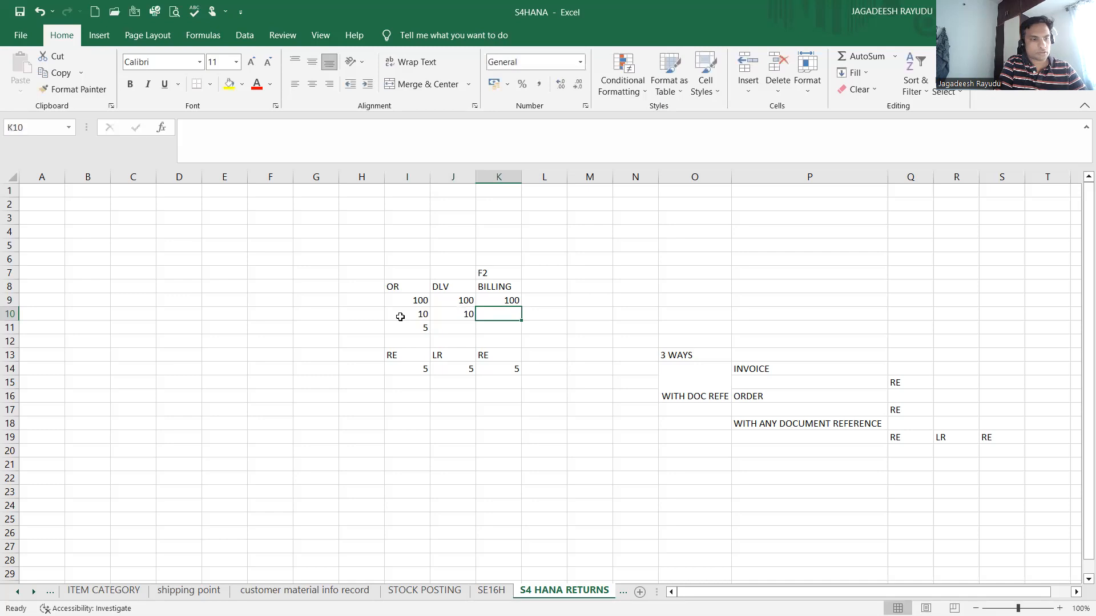
text(10)
key(Left)
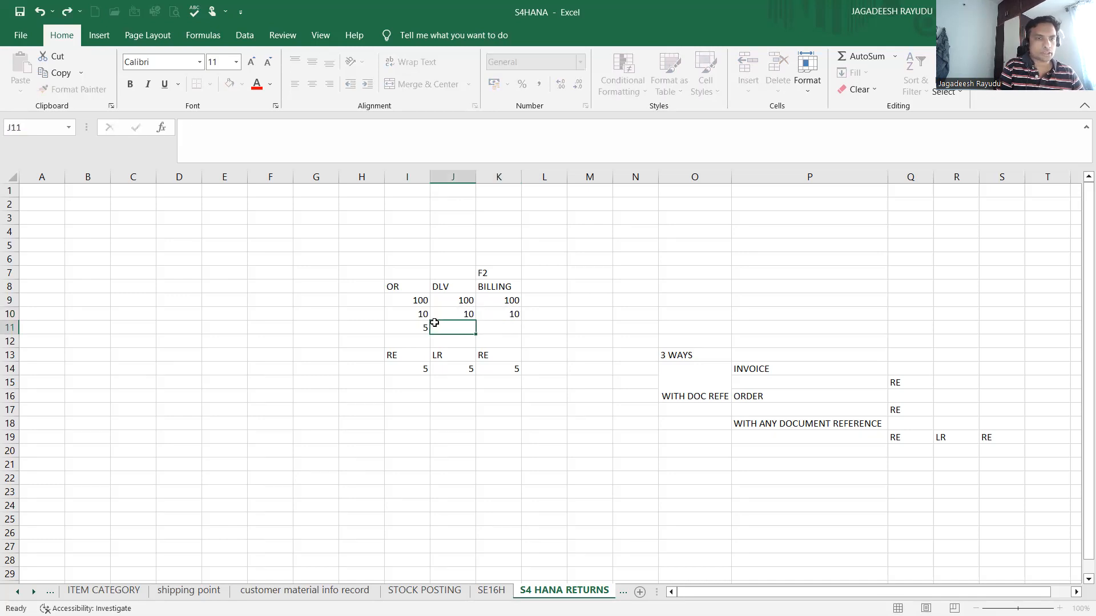
click(408, 314)
click(425, 372)
click(479, 375)
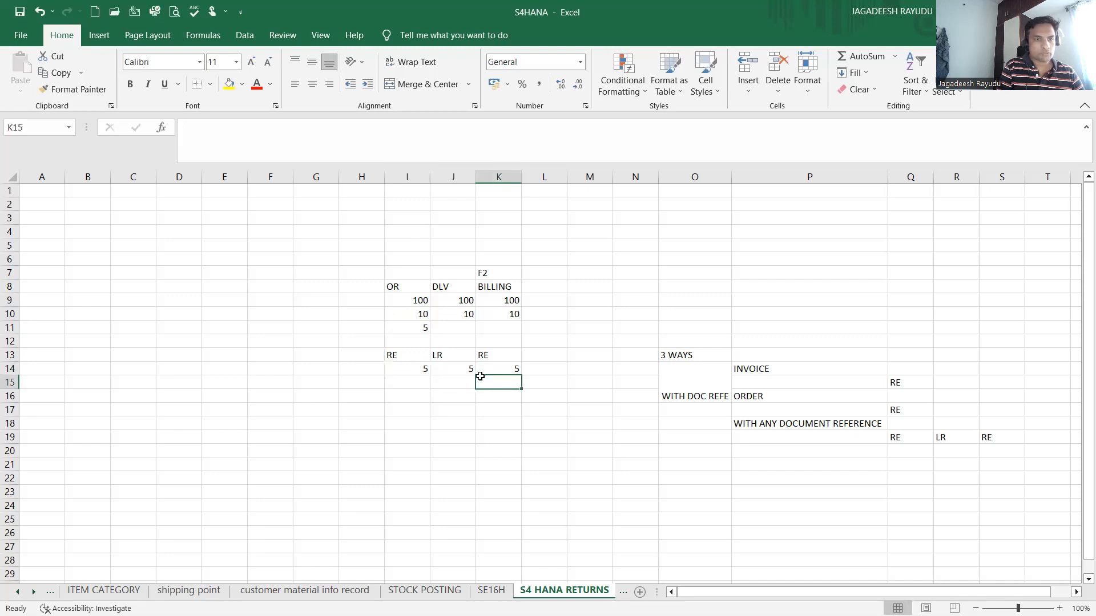
click(440, 371)
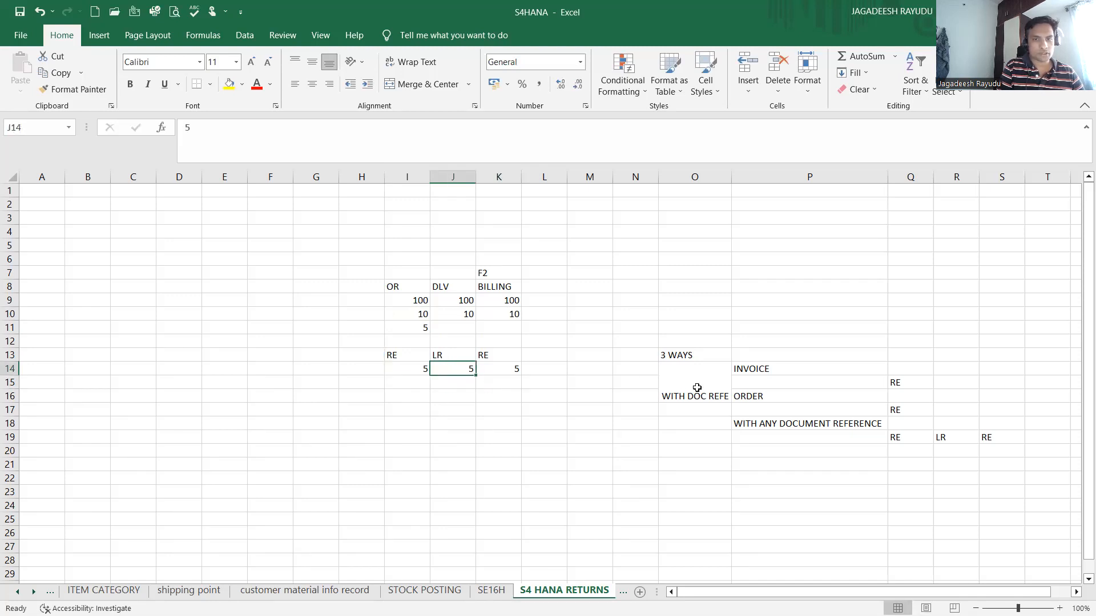
click(760, 369)
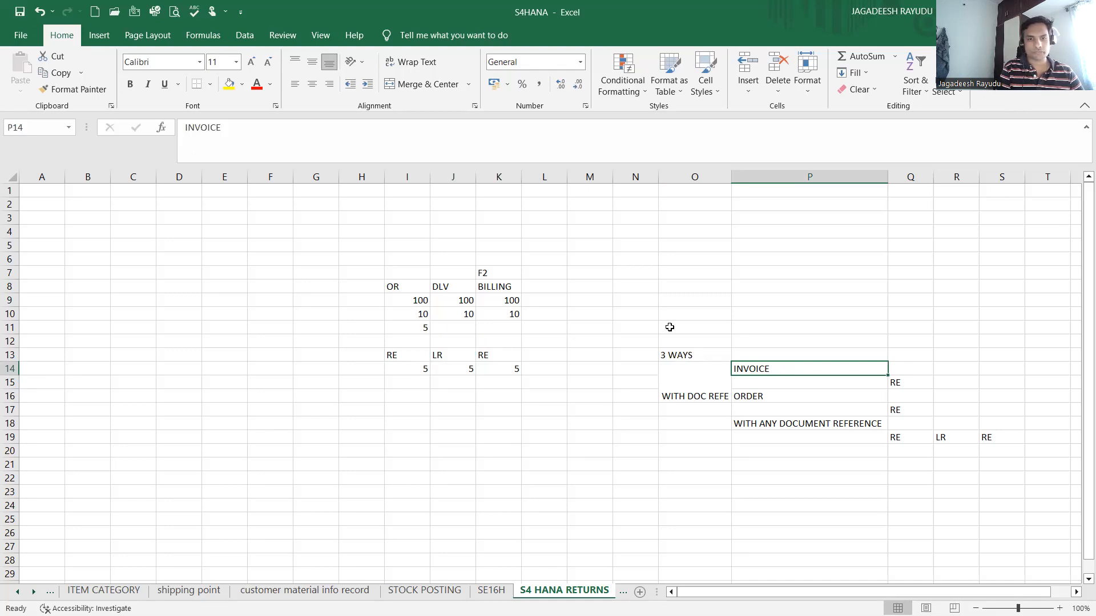
Label the INVOICE return method as 1ST in cell N14.
click(641, 369)
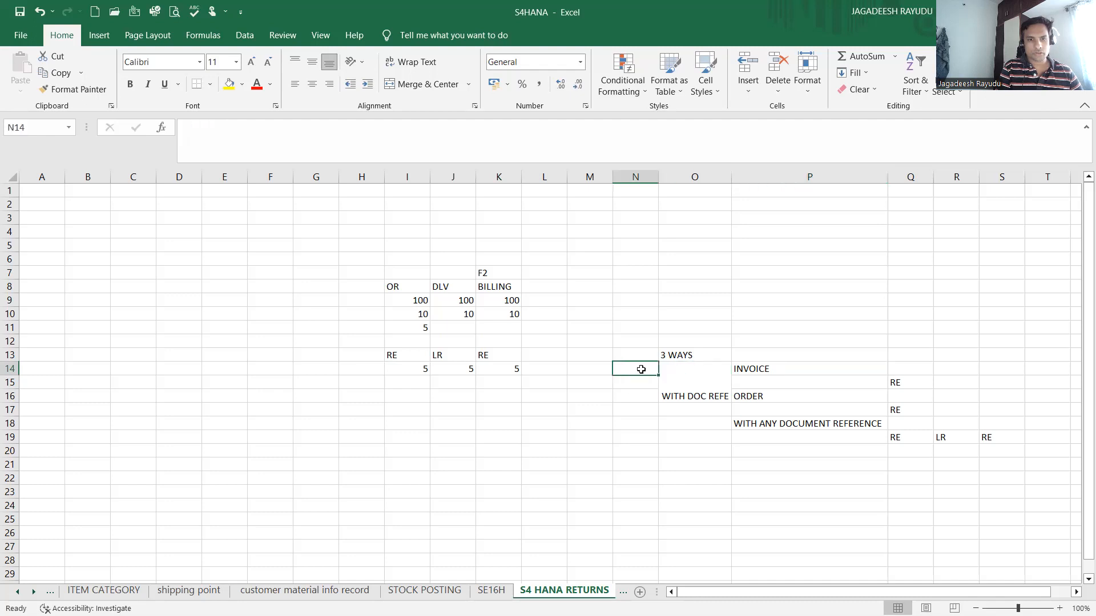
text(1ST)
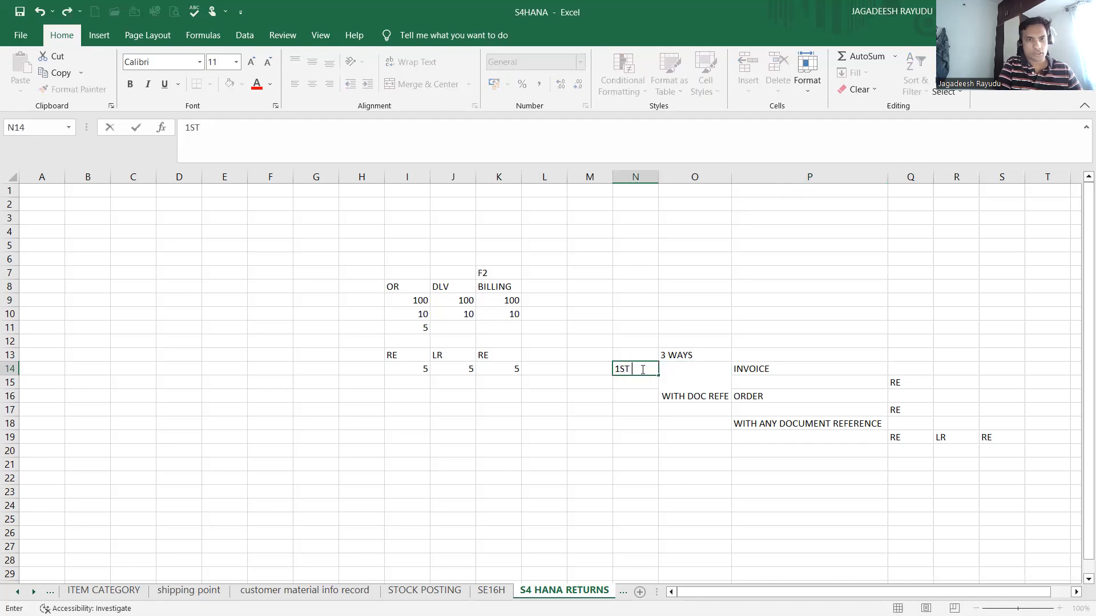
key(Return)
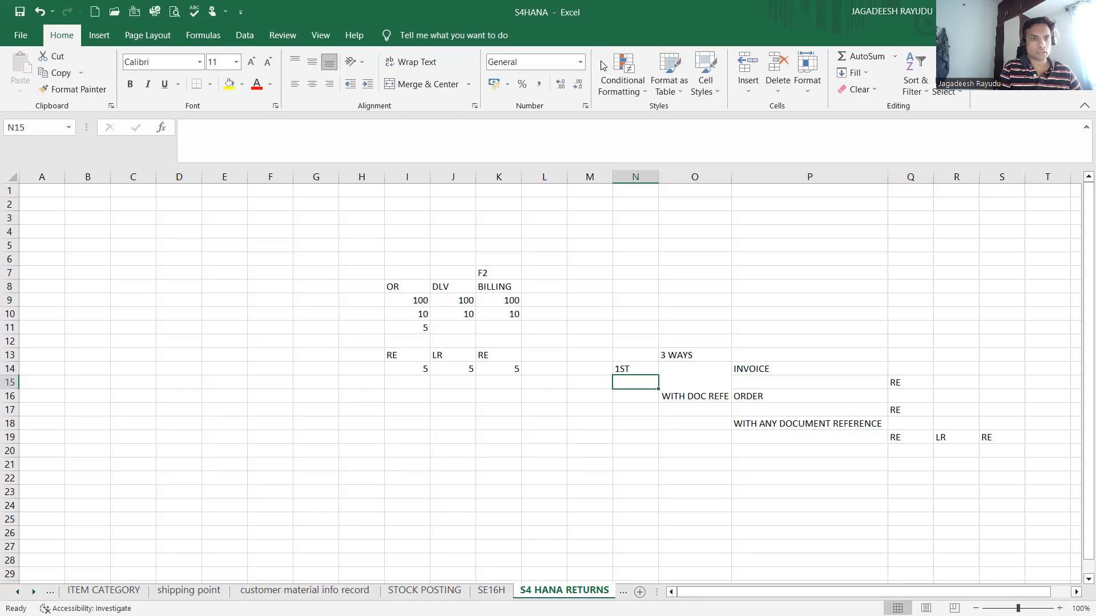
Switch to the SAP session and run /NVA01 to create a sales document.
key(alt+Tab)
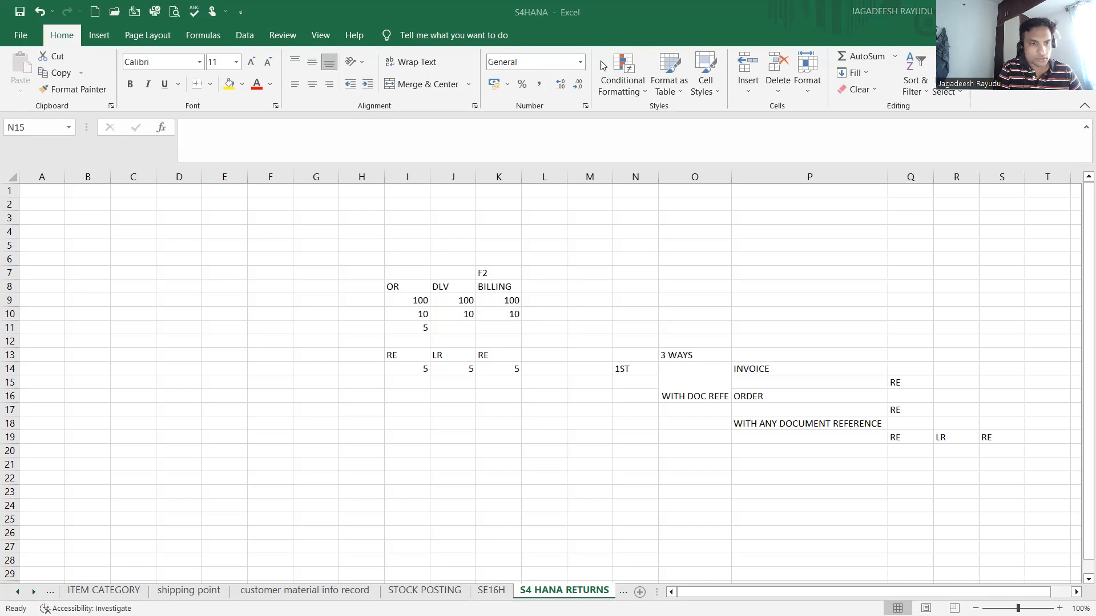
key(alt+Tab)
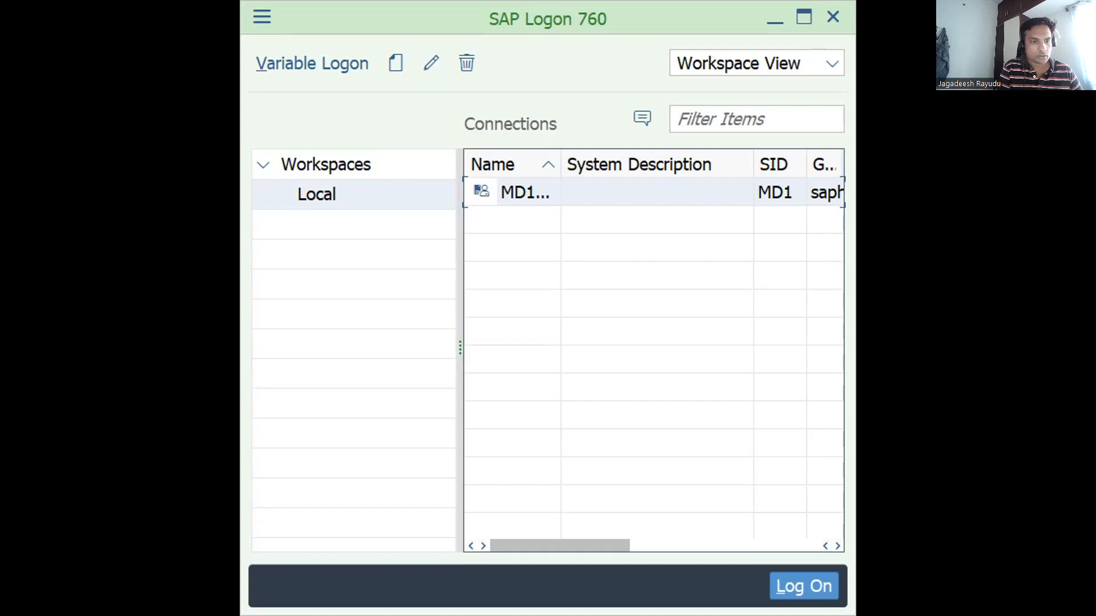
key(alt+Tab)
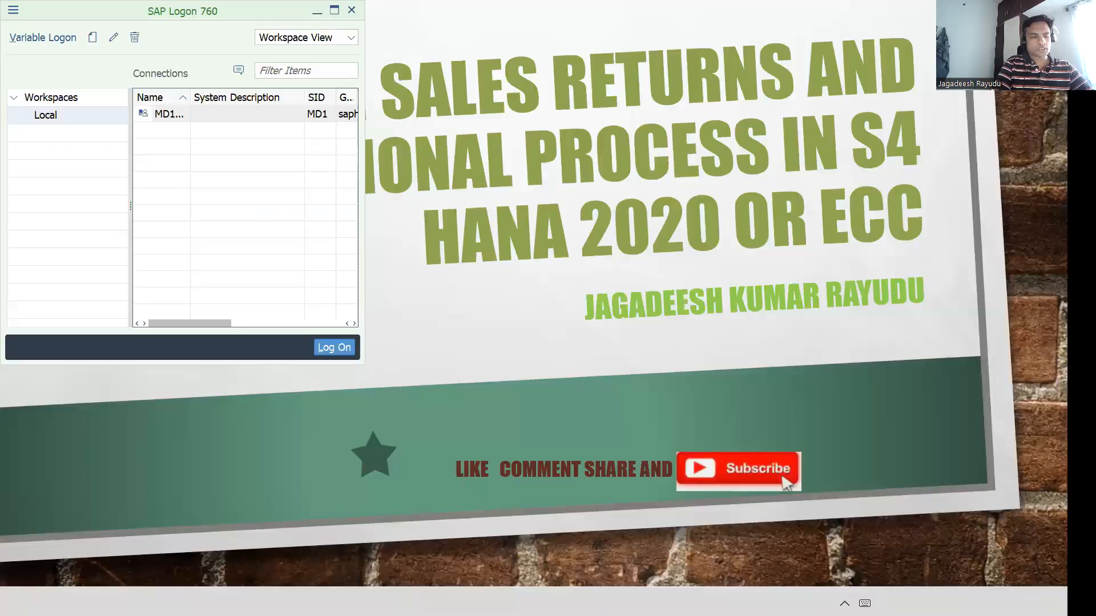
text(/NVA01)
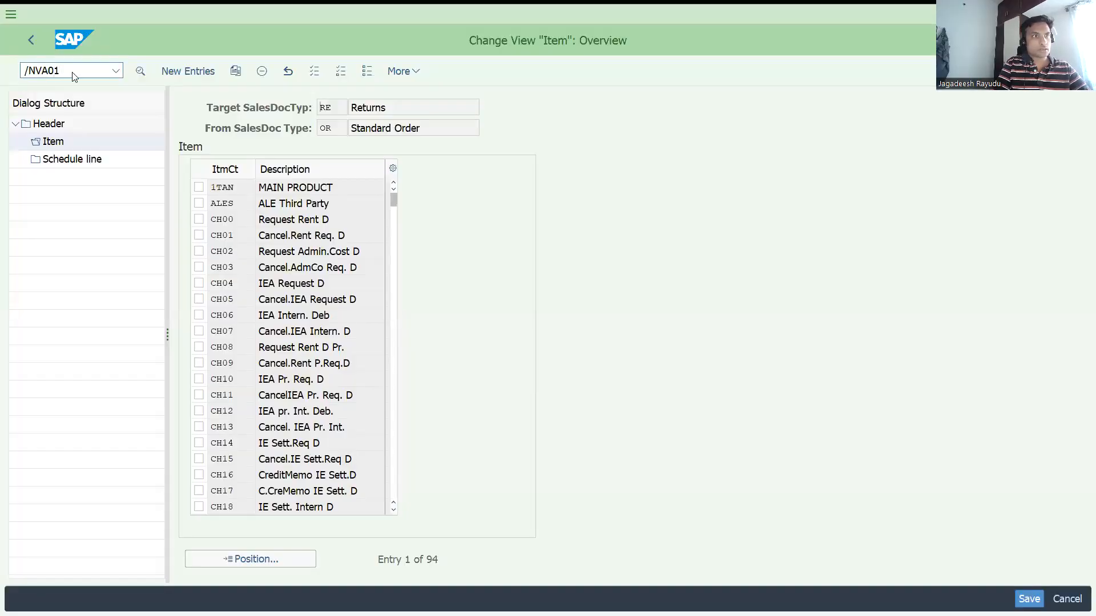
key(Return)
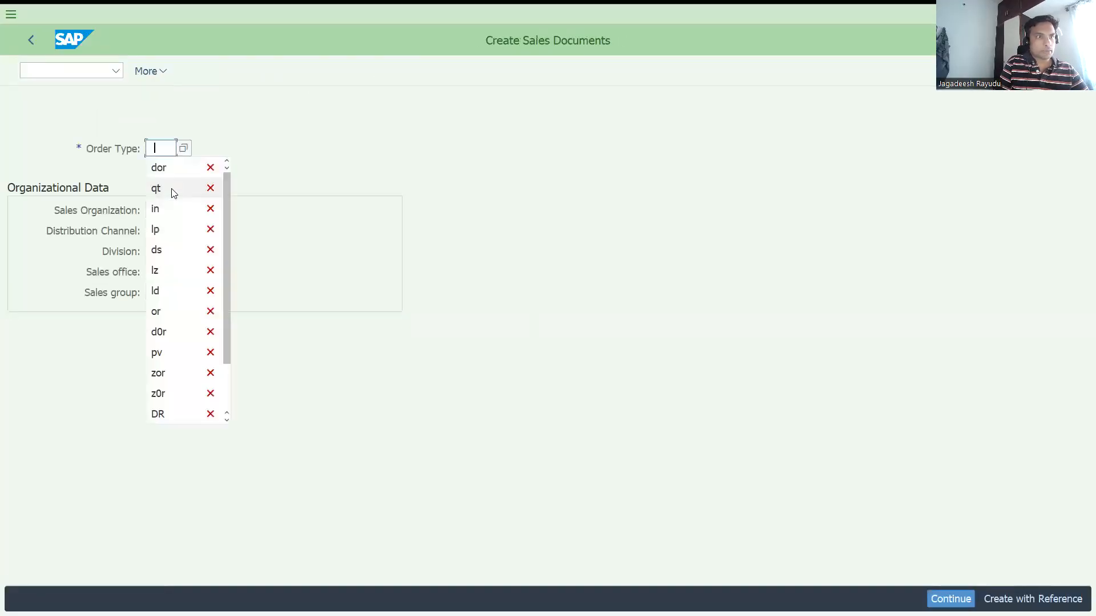
Start a sales order of type DOR for sales organization DRT1, distribution channel D1 and division DD.
key(Down)
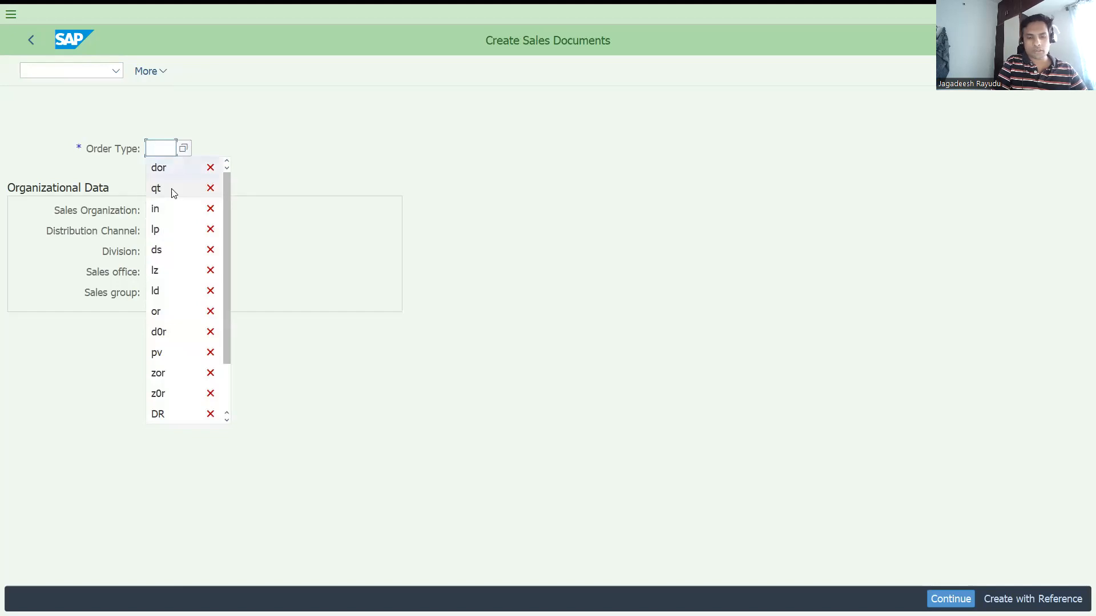
key(Return)
click(165, 210)
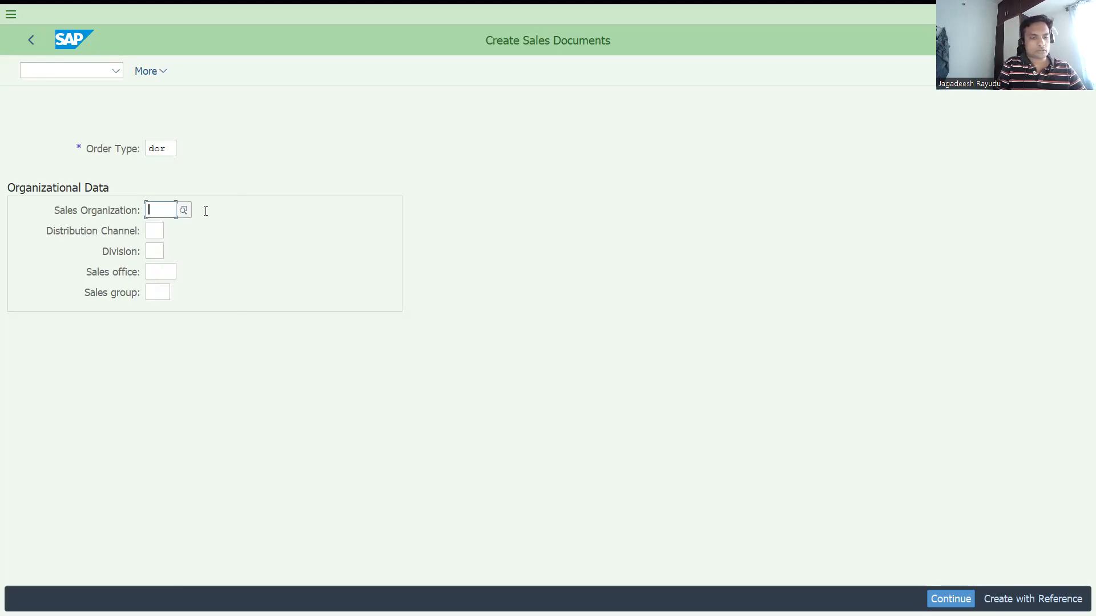
key(Down)
key(Return)
key(Tab)
key(Down)
key(Return)
key(Tab)
key(Down)
key(Return)
key(Return)
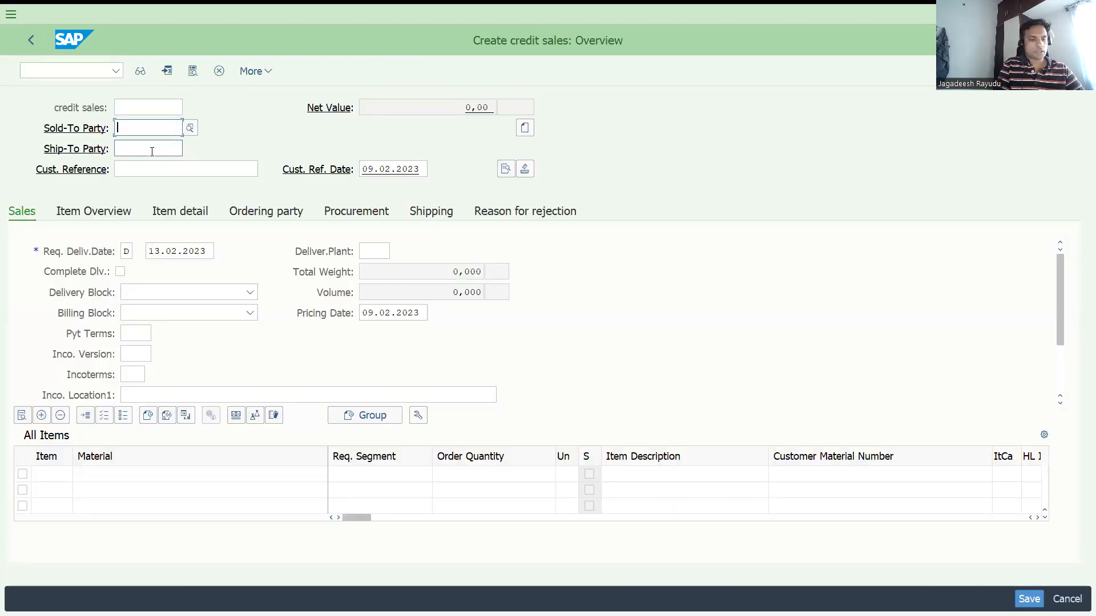
Enter the sold-to party's customer number and set the customer reference to TESTINVOICEREFRETURNS.
click(137, 147)
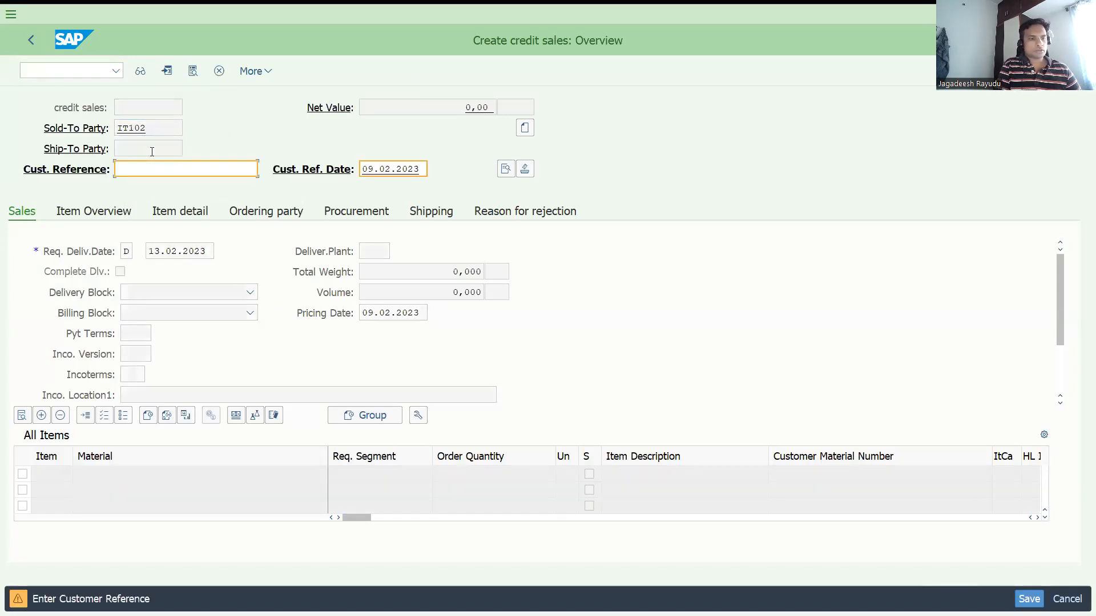
text(TEST)
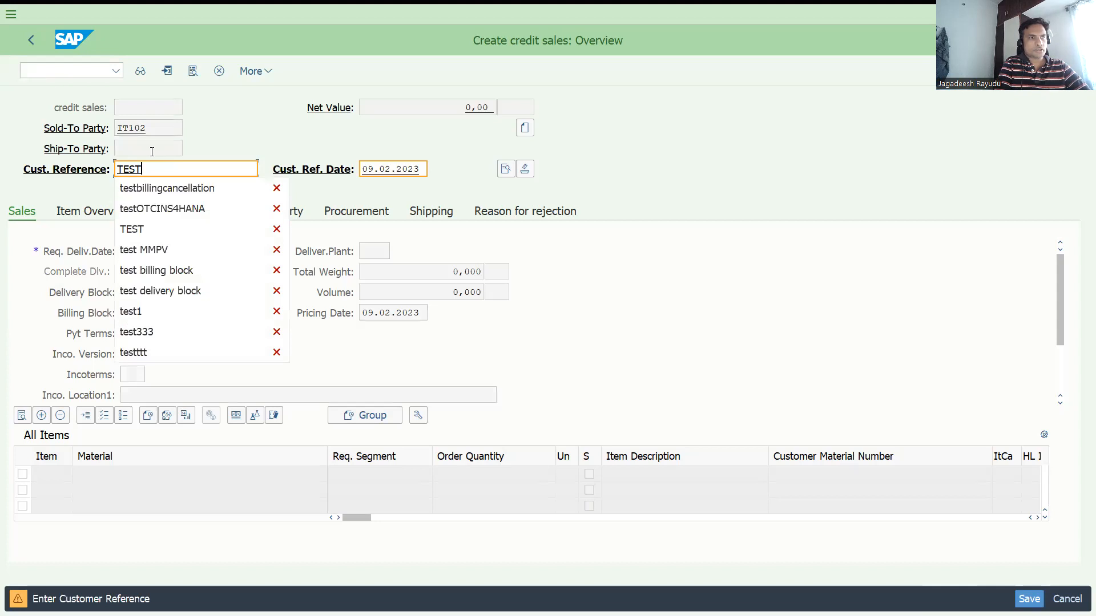
text(INVOICE )
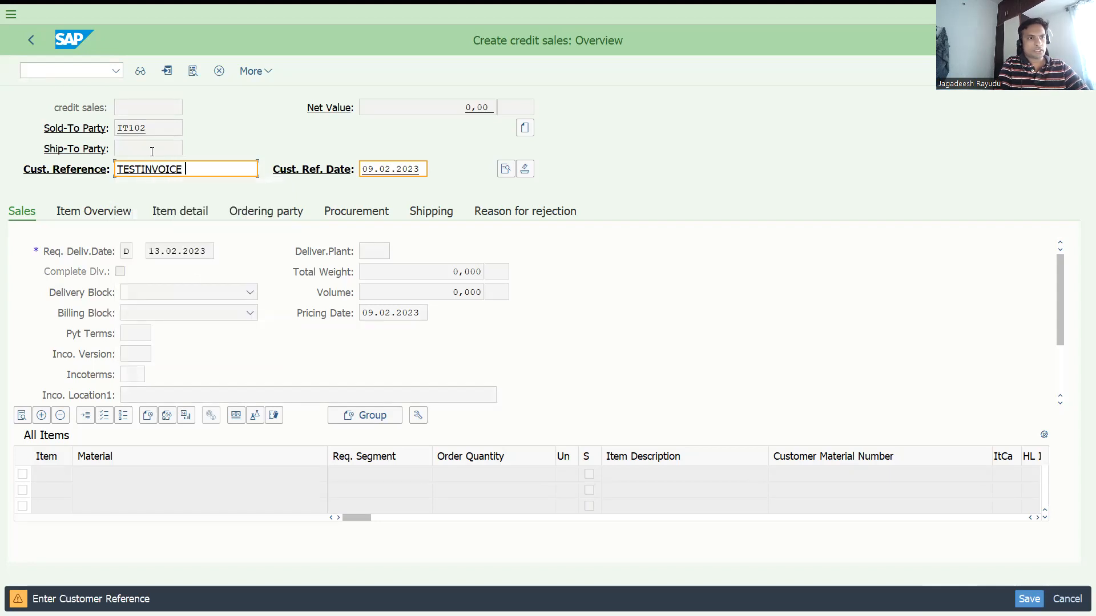
text(REFRETURNS)
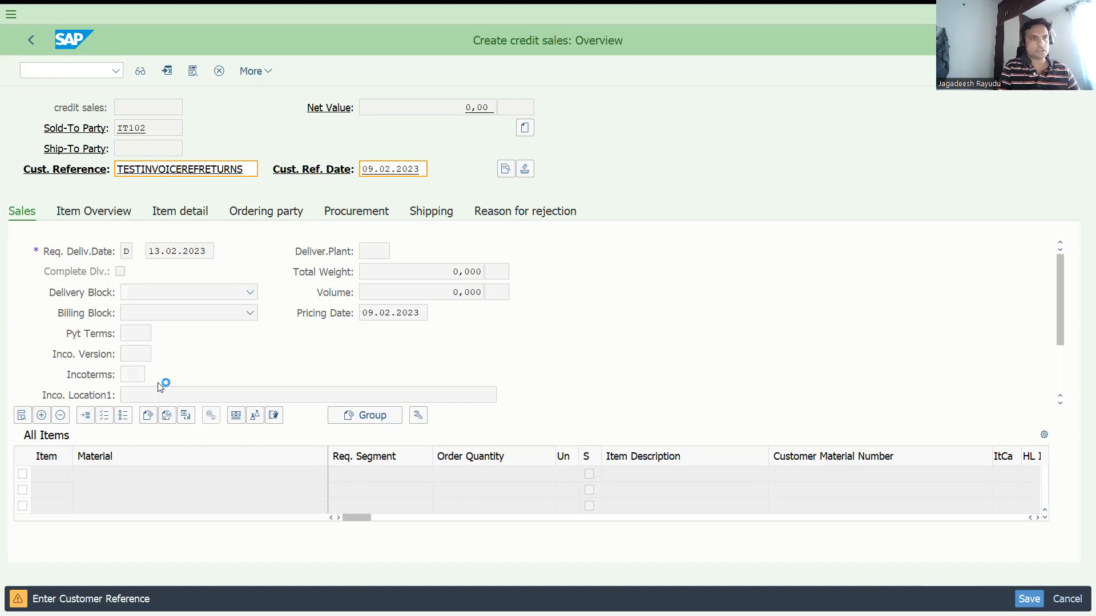
key(Return)
Add material 113 with an order quantity of 10 as the first order item.
click(146, 475)
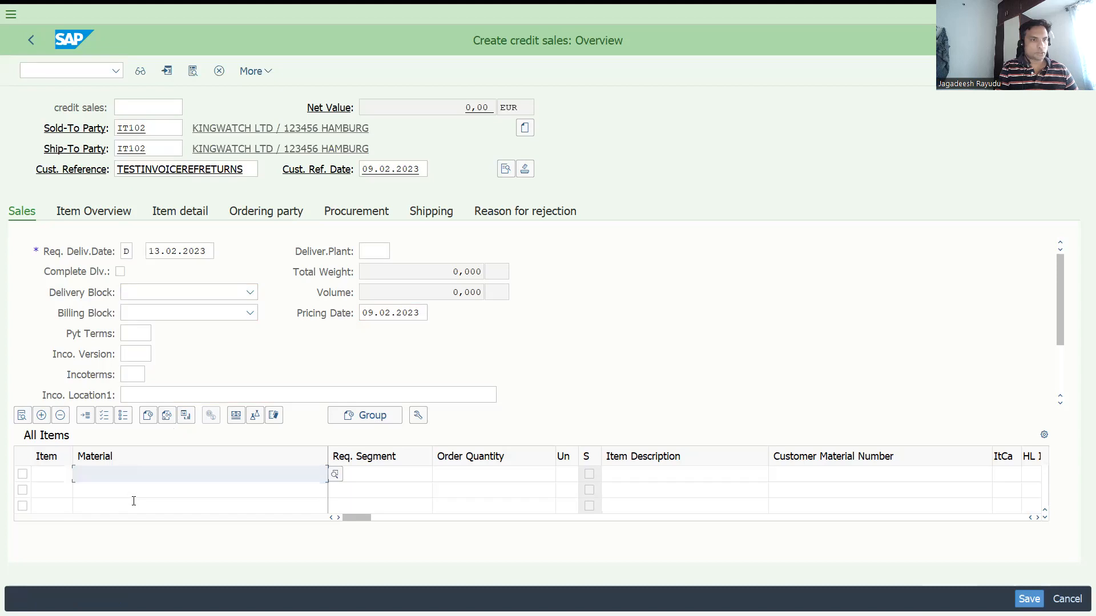
key(Down)
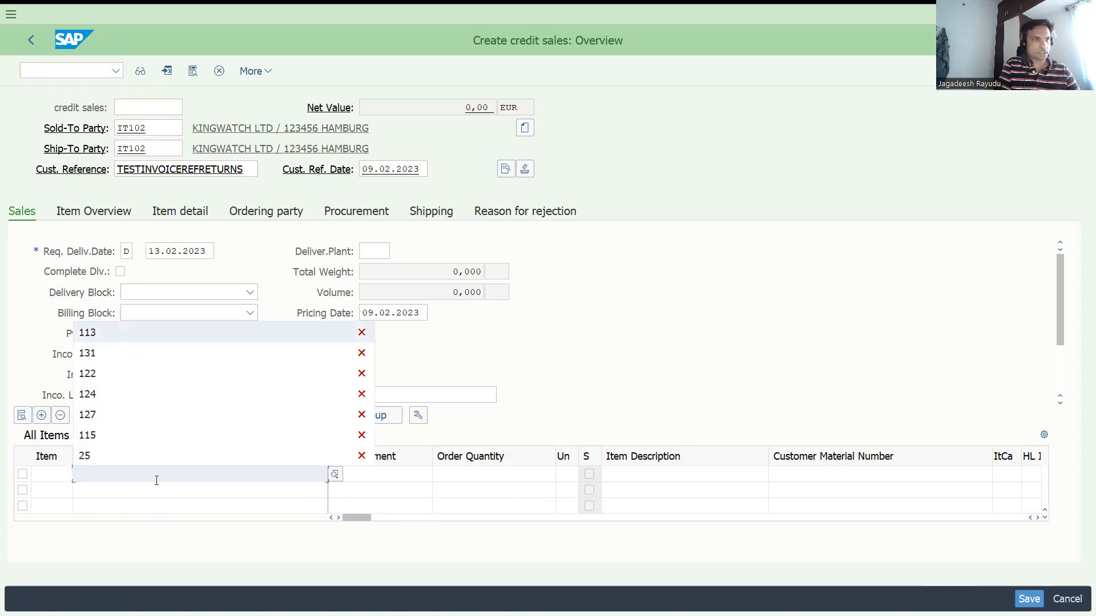
key(Tab)
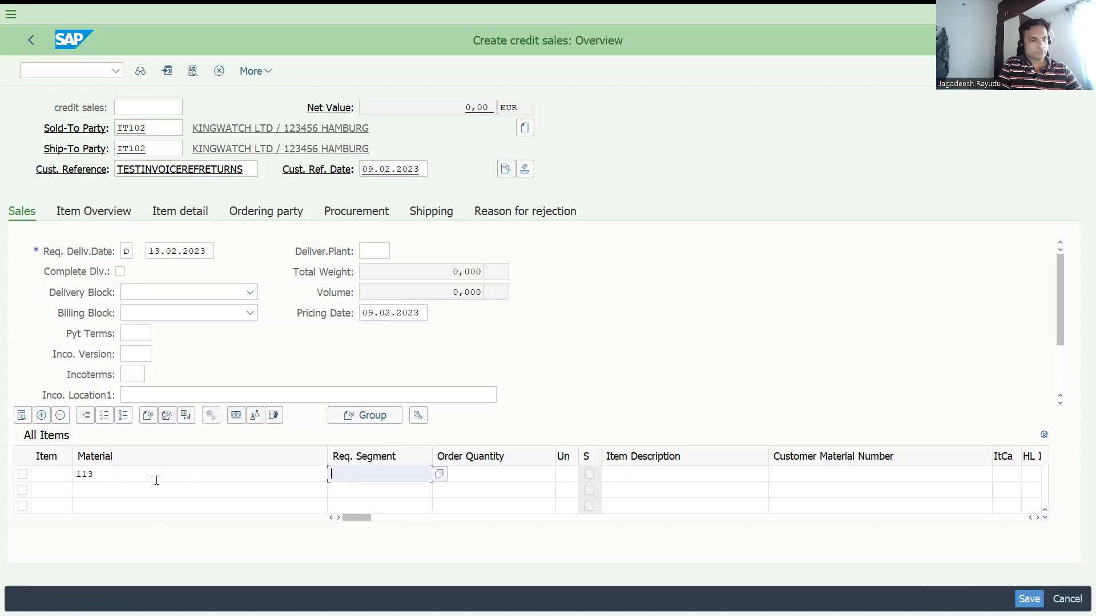
key(Tab)
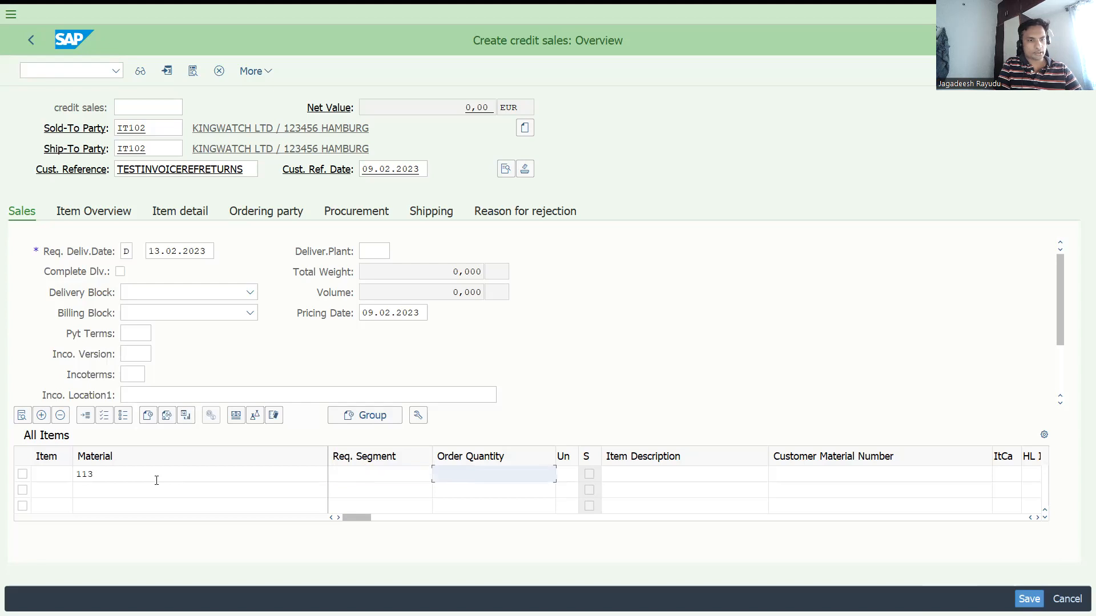
key(Down)
key(Down)
key(Return)
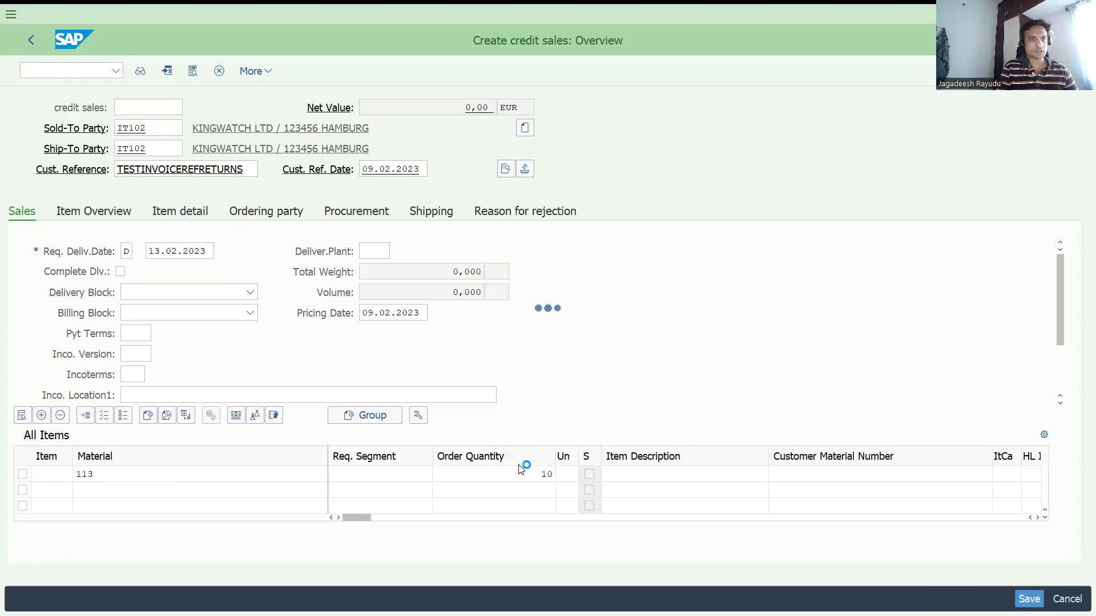
Set the Incoterms to CIP with location hamburg in the order header's billing data and acknowledge the freight message.
click(505, 169)
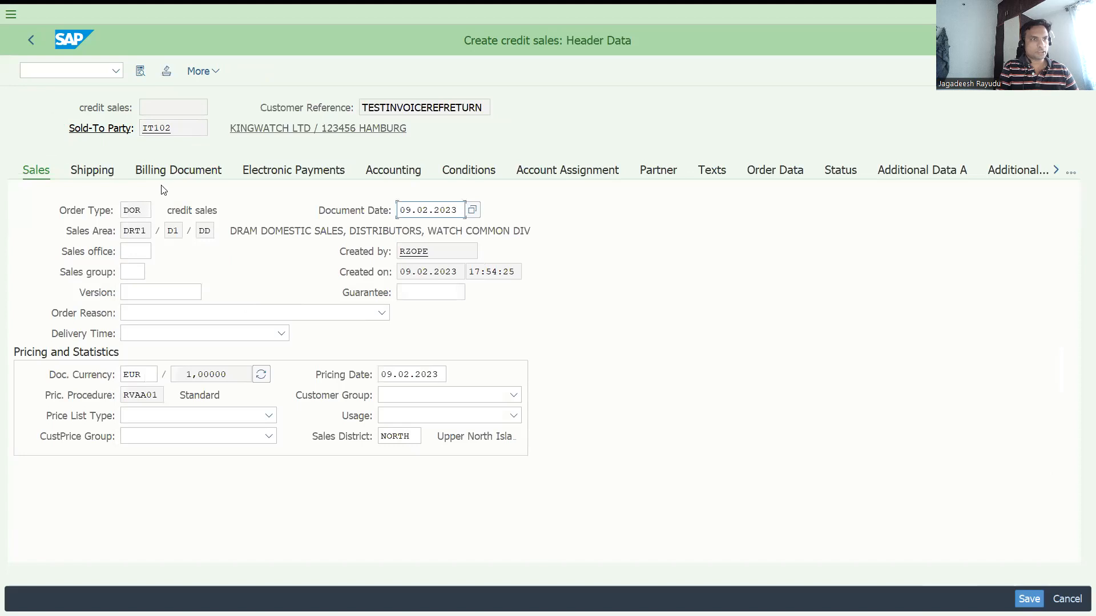
click(179, 172)
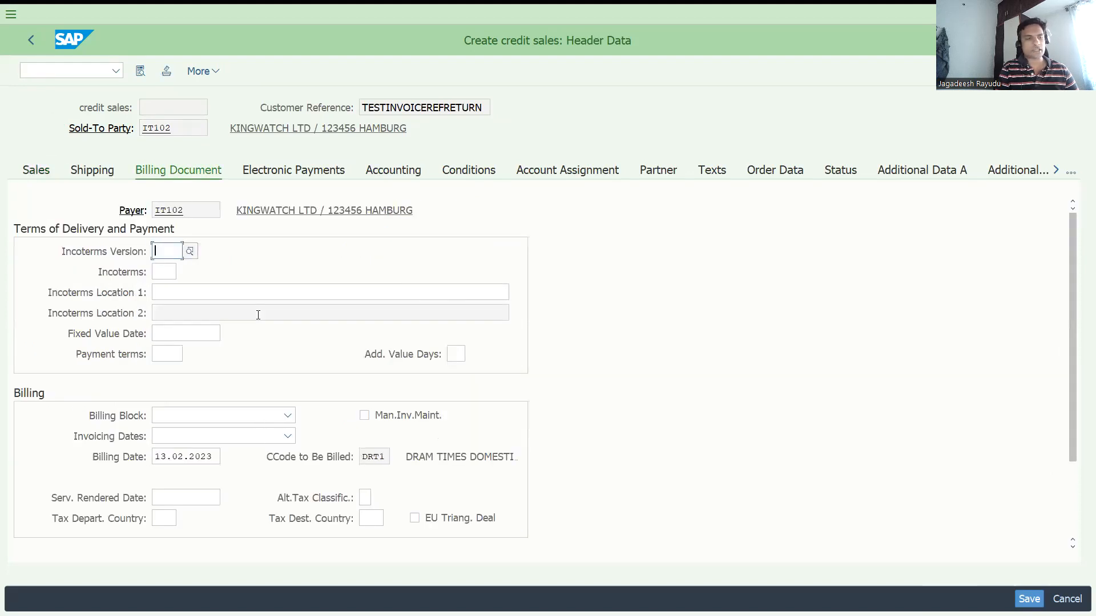
click(156, 268)
text(CIP)
key(Tab)
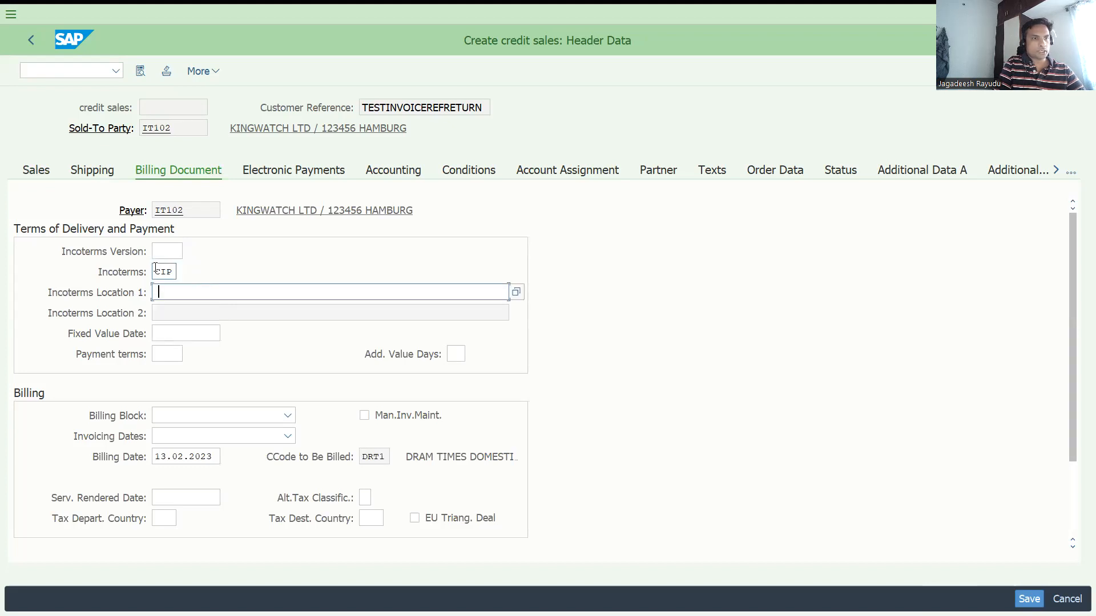
text(hamburg)
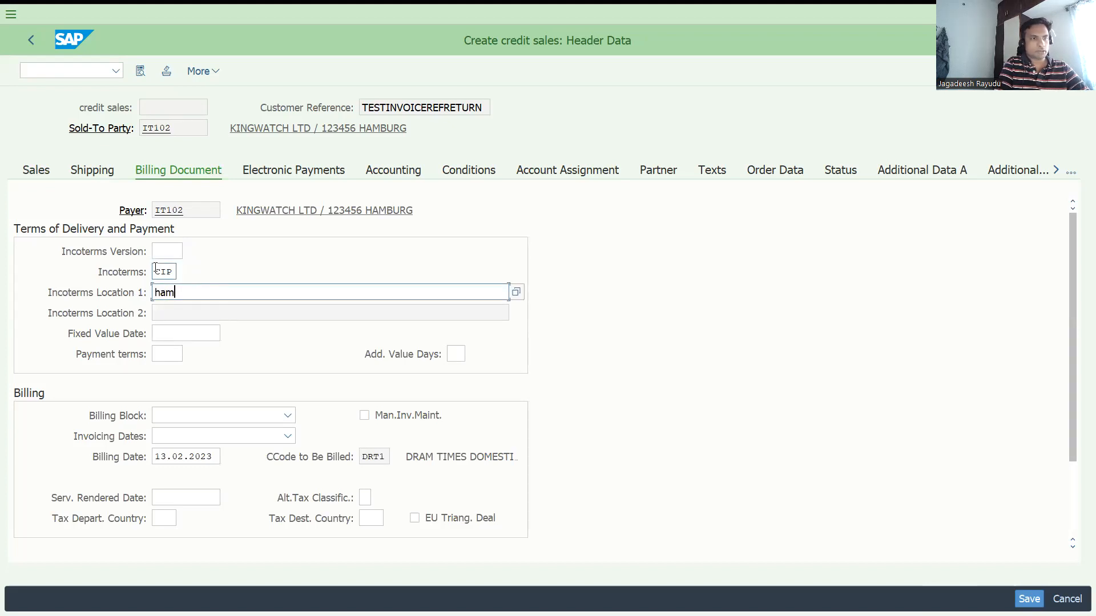
key(Return)
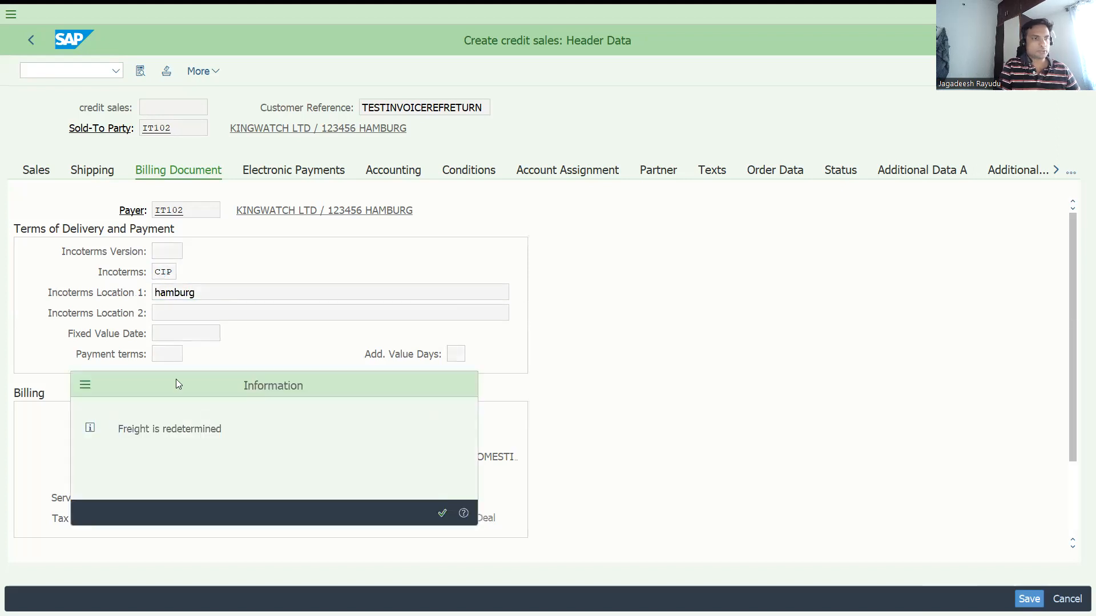
key(Return)
Set the order header's payment terms to 0001.
click(168, 355)
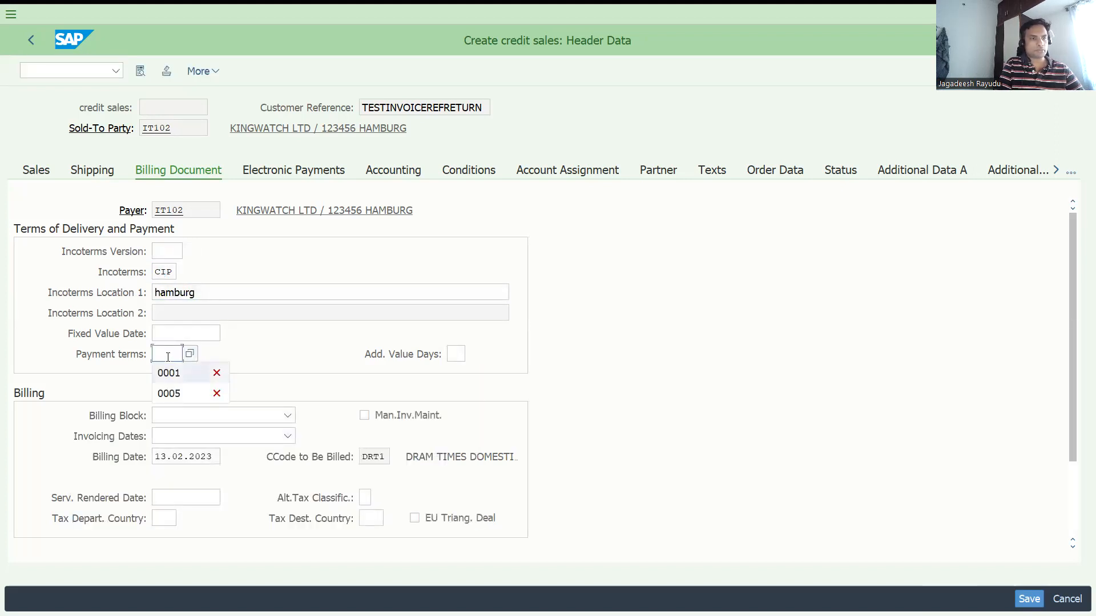
click(168, 368)
key(Return)
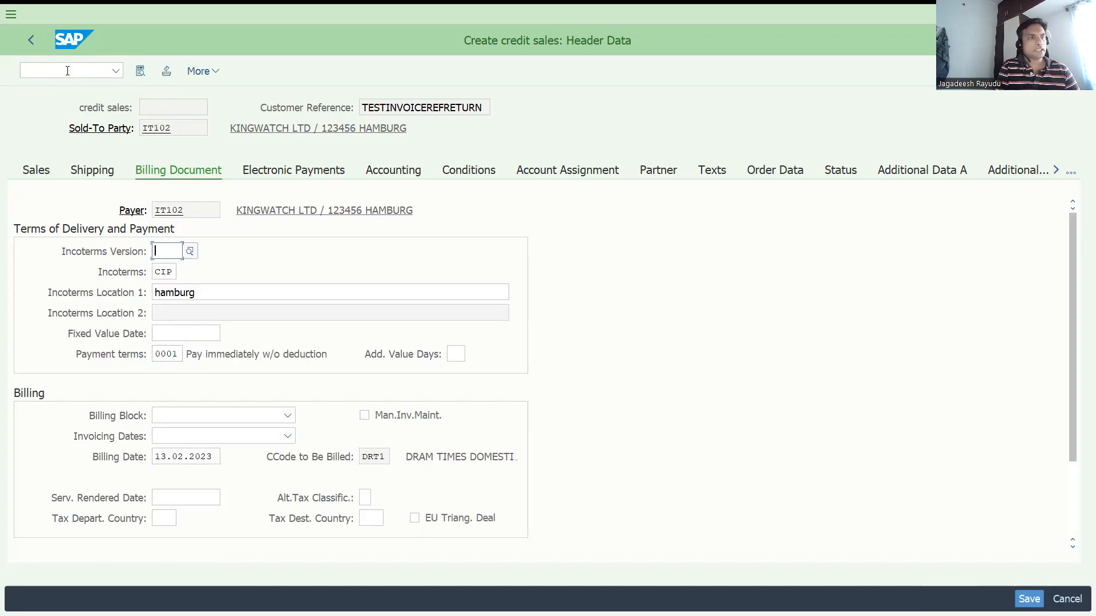
Return to the order overview and review the sales data in the order header.
click(30, 39)
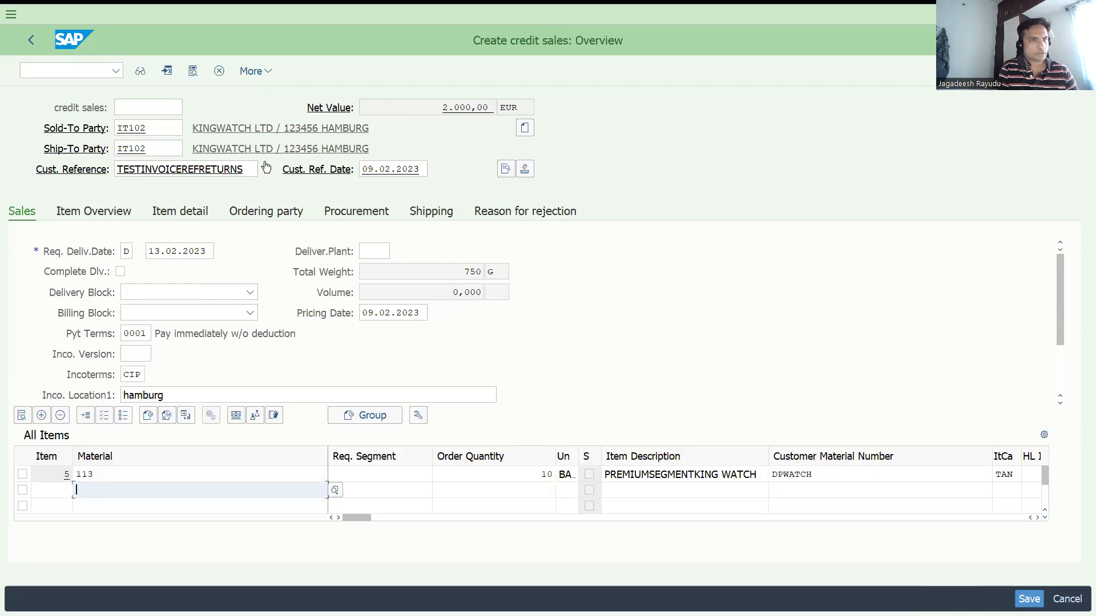
click(505, 169)
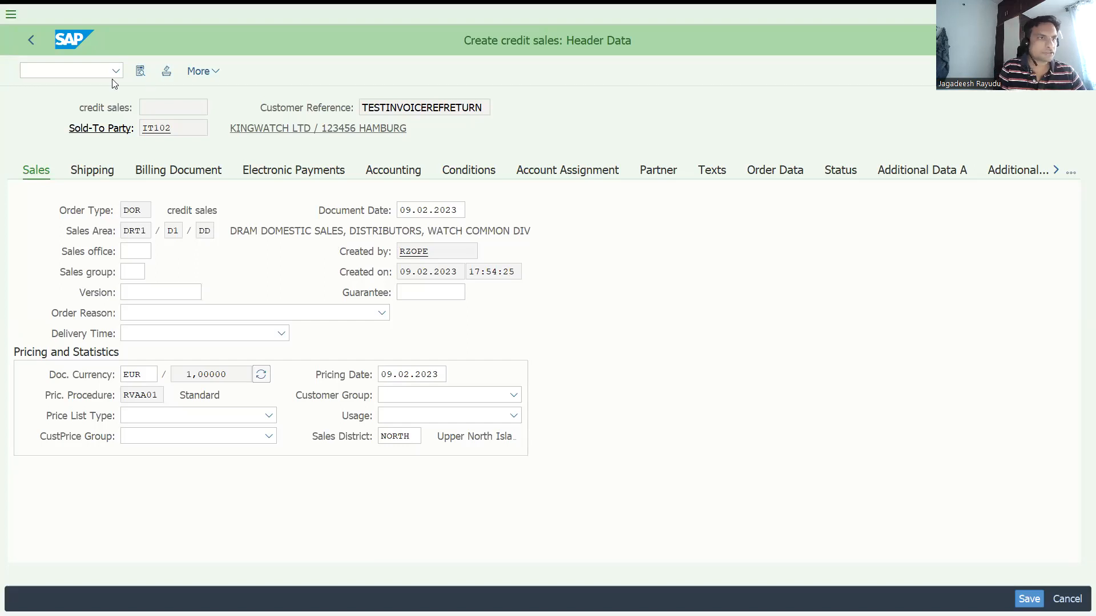
click(28, 43)
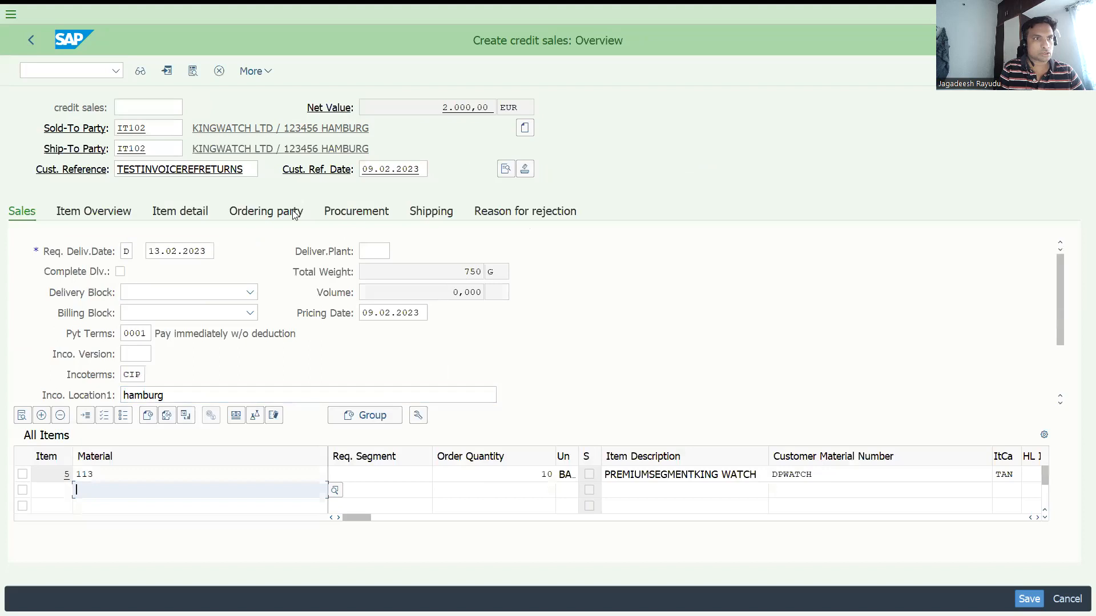
Check the sales order for missing data with the incompletion log and save the order.
click(255, 72)
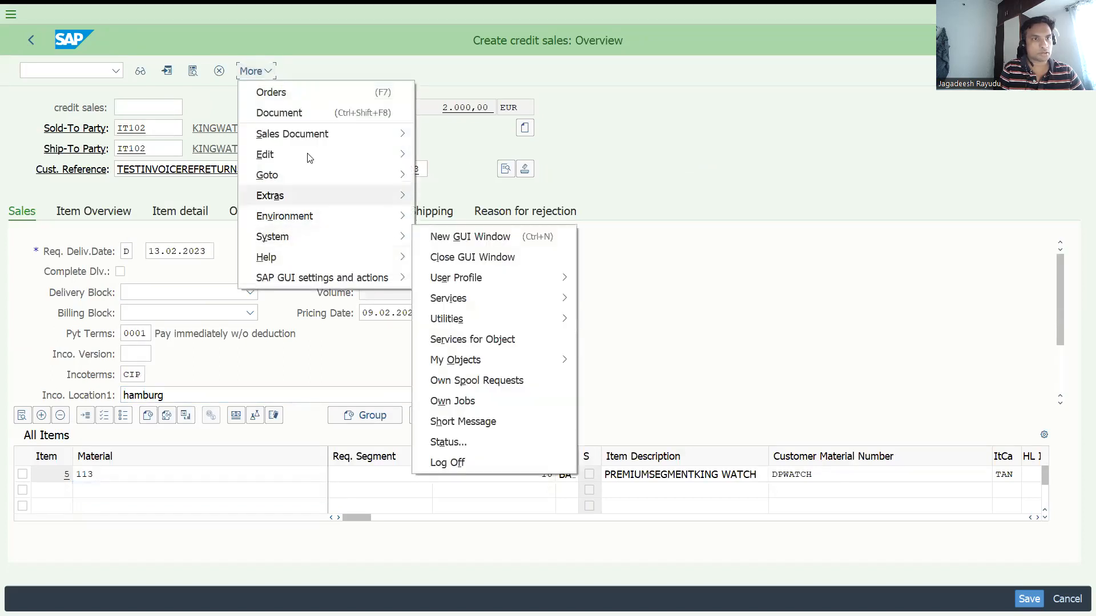
mouse_move(309, 158)
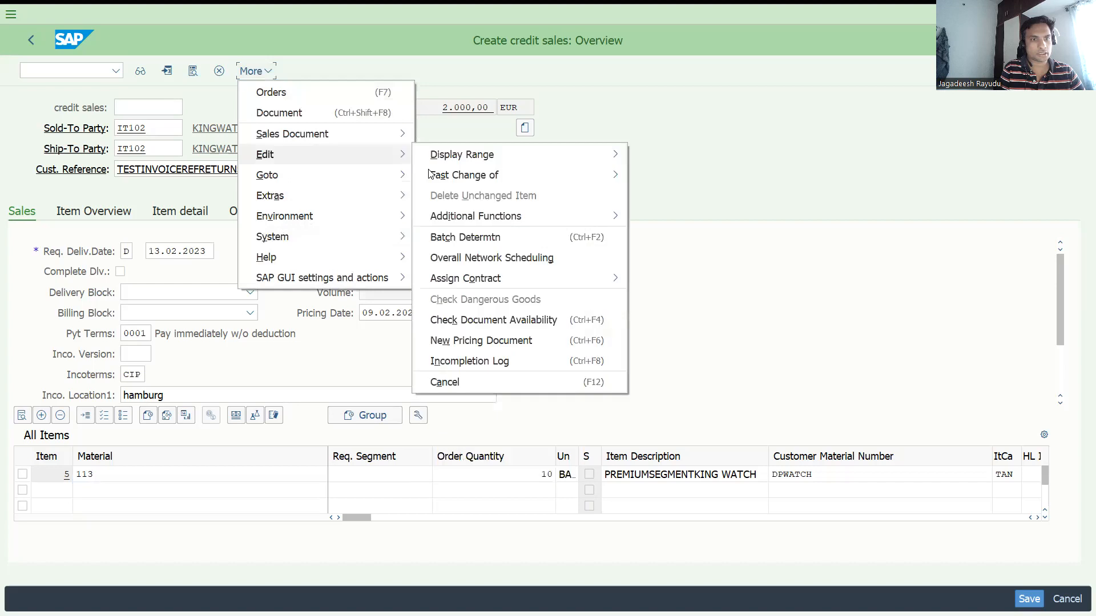
click(440, 363)
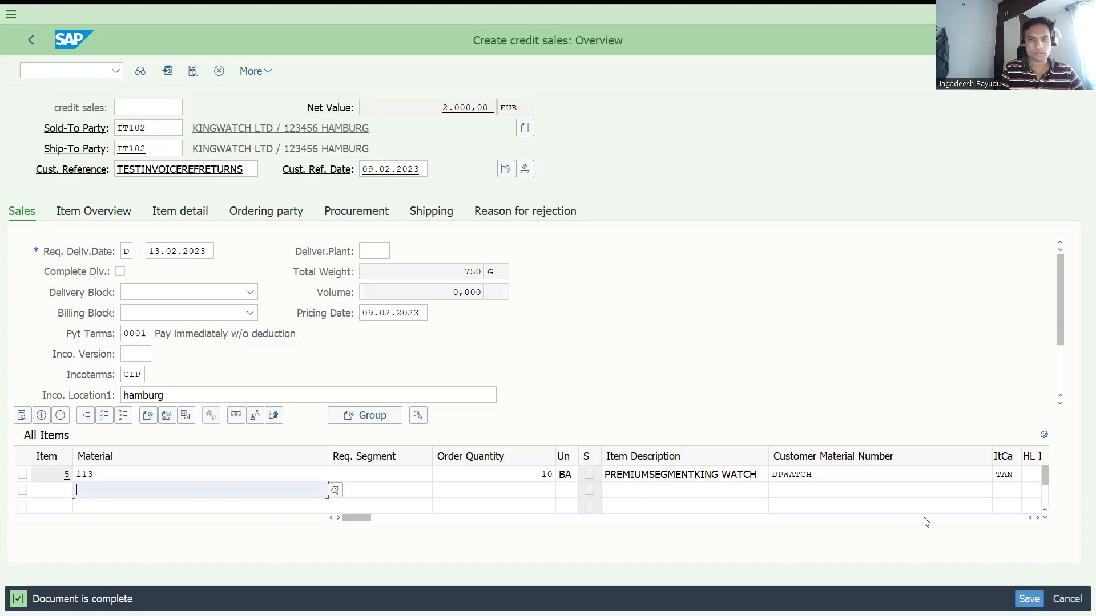
click(1028, 598)
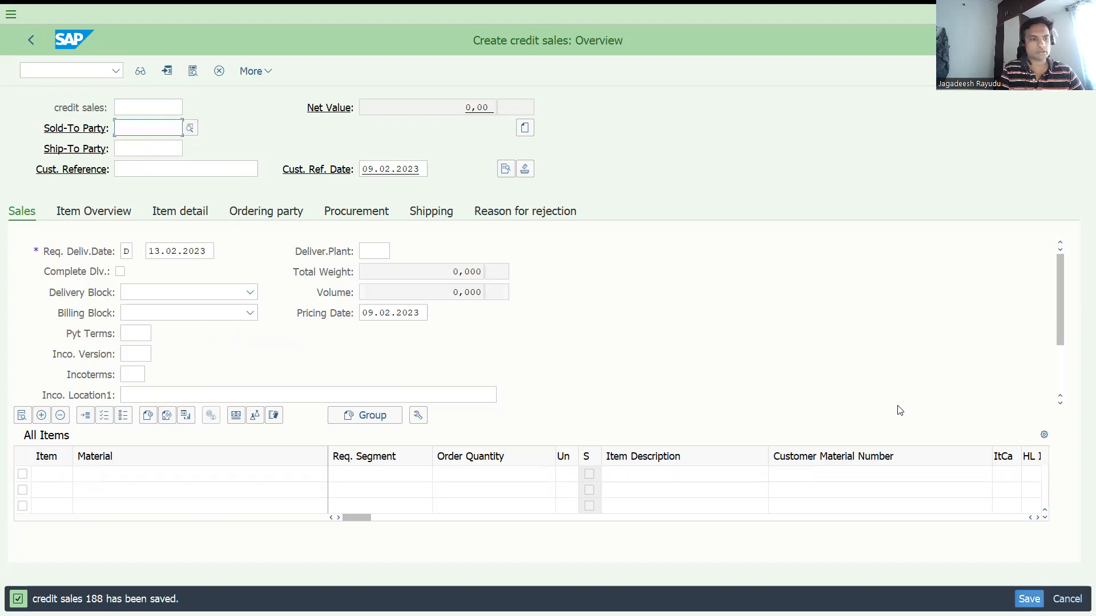
Try to create an outbound delivery in VL01N for the saved sales order with shipping point DRS1.
click(80, 65)
text(/nvl01n)
key(Return)
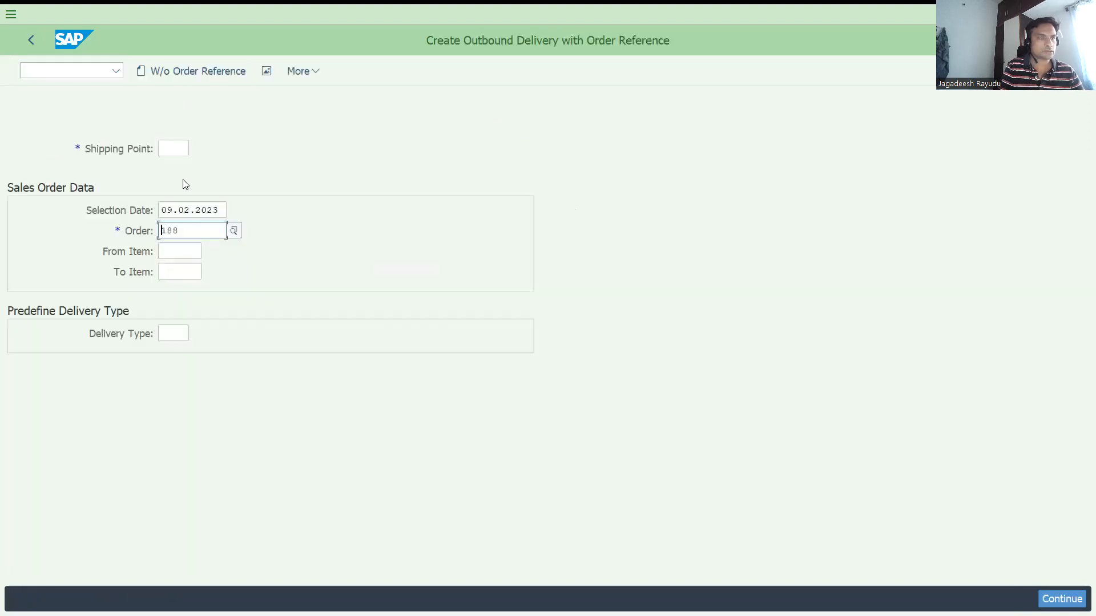
click(173, 149)
click(174, 164)
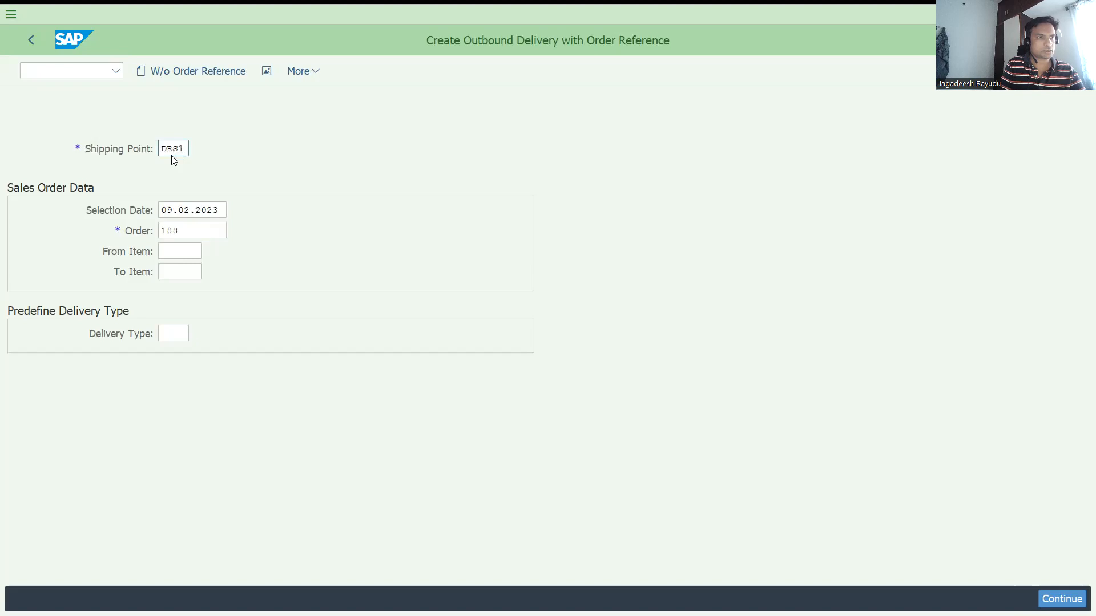
key(Return)
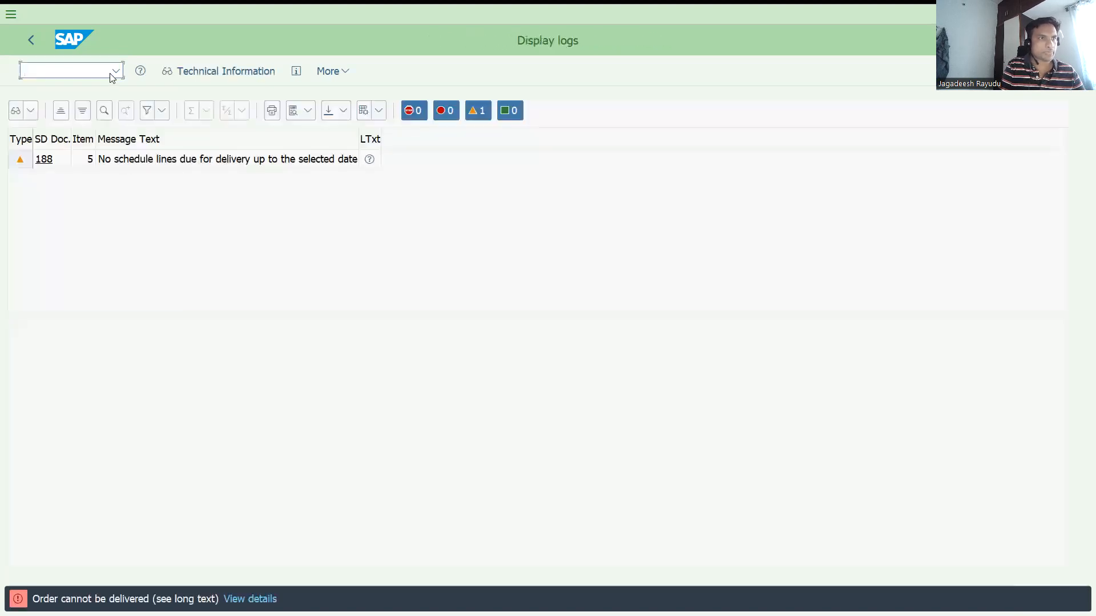
Set the delivery selection date to 12.02.2023 and create the outbound delivery from the sales order.
click(31, 39)
click(165, 210)
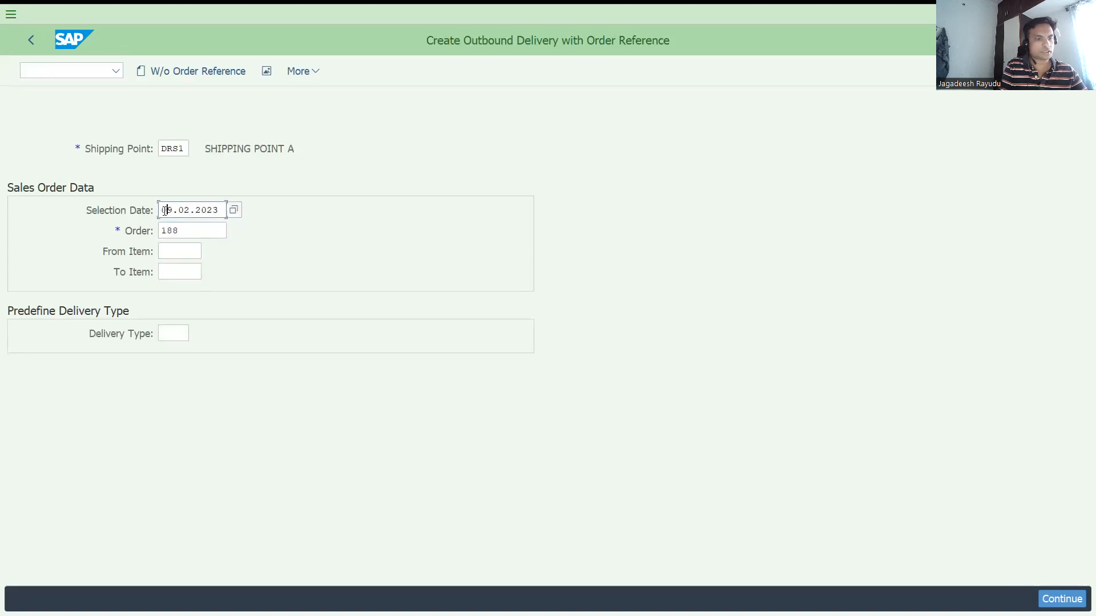
text(2)
key(Return)
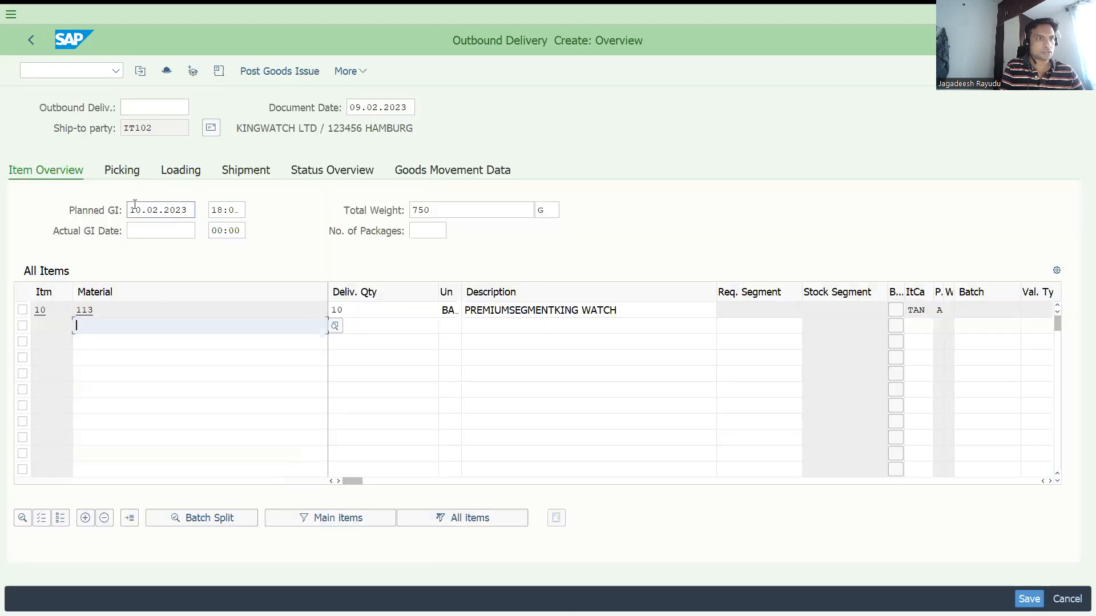
Enter storage location sale and picked quantity 10 for material 113, and post the goods issue.
click(129, 179)
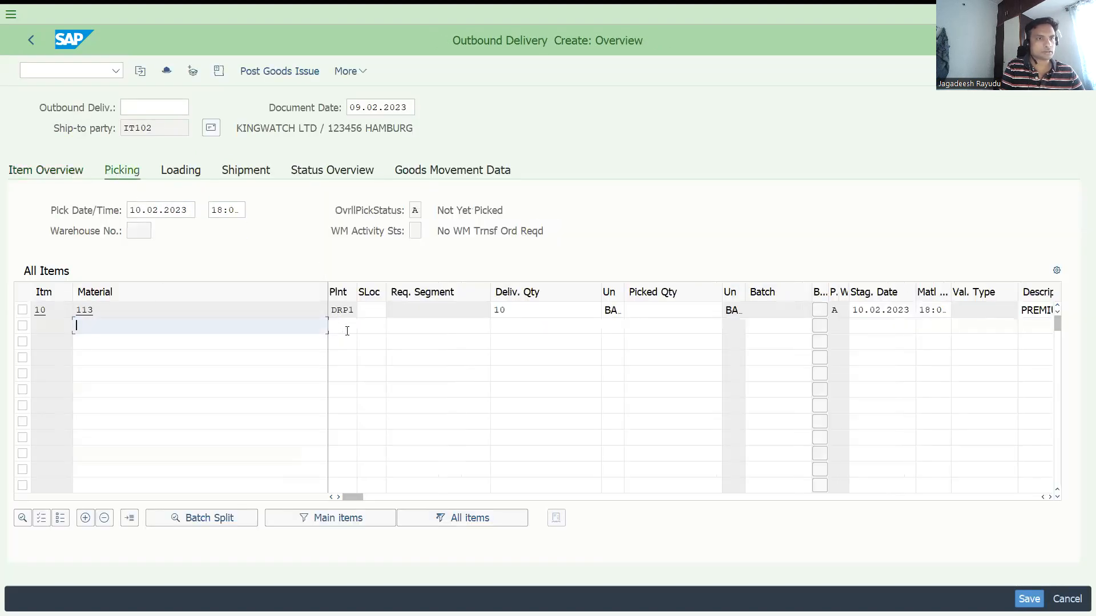
click(369, 310)
text(s)
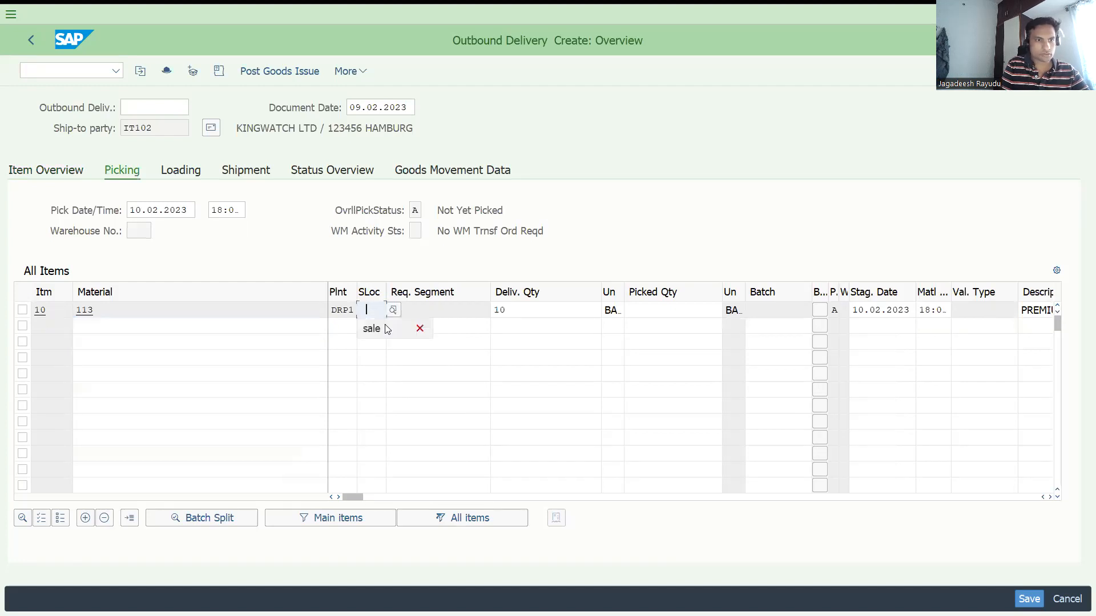
click(382, 325)
key(Tab)
key(Tab)
key(Tab)
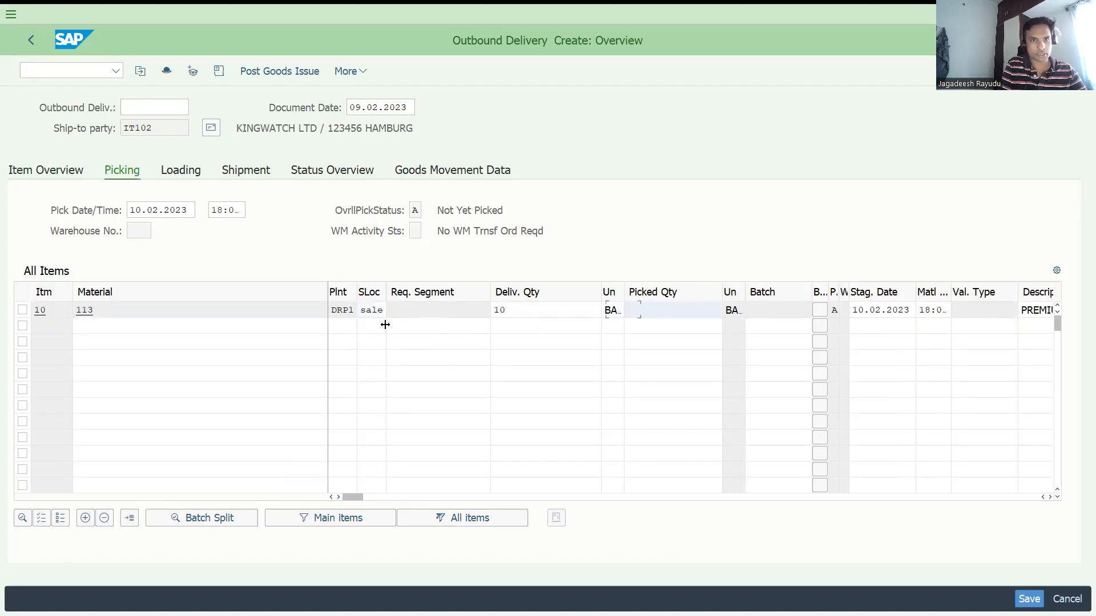
text(10)
key(Return)
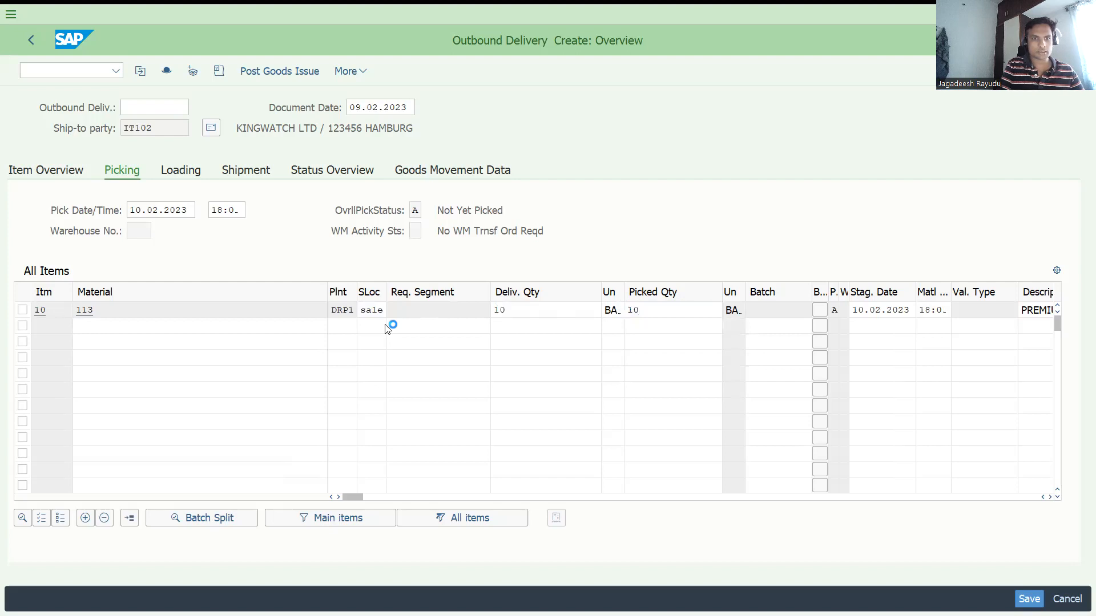
click(278, 73)
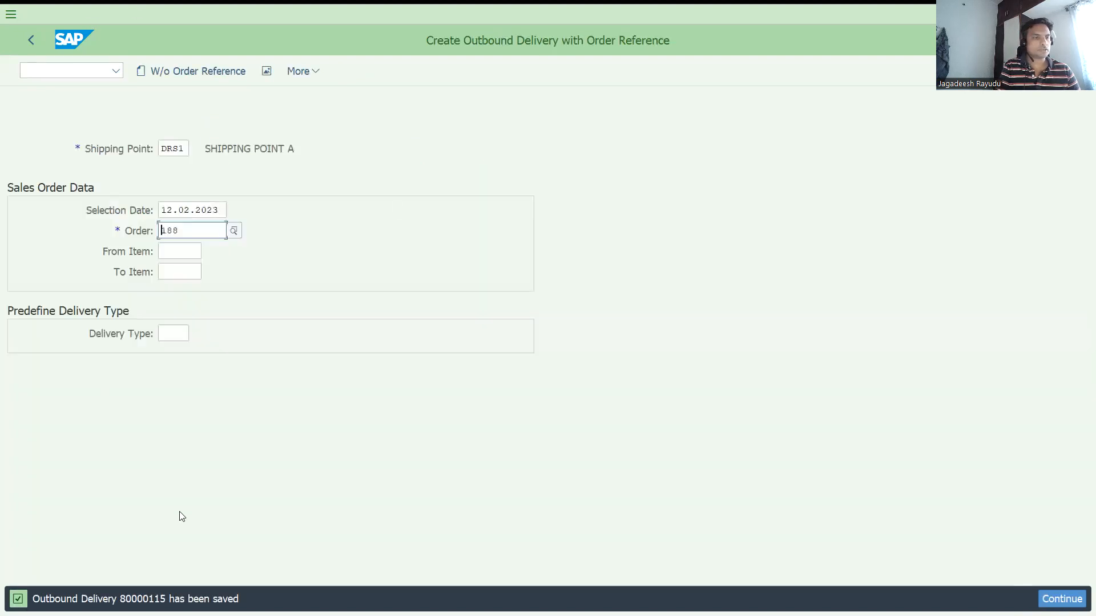
Create the F2 invoice for the outbound delivery in VF01 and save it.
click(42, 70)
text(/nvf01)
key(Return)
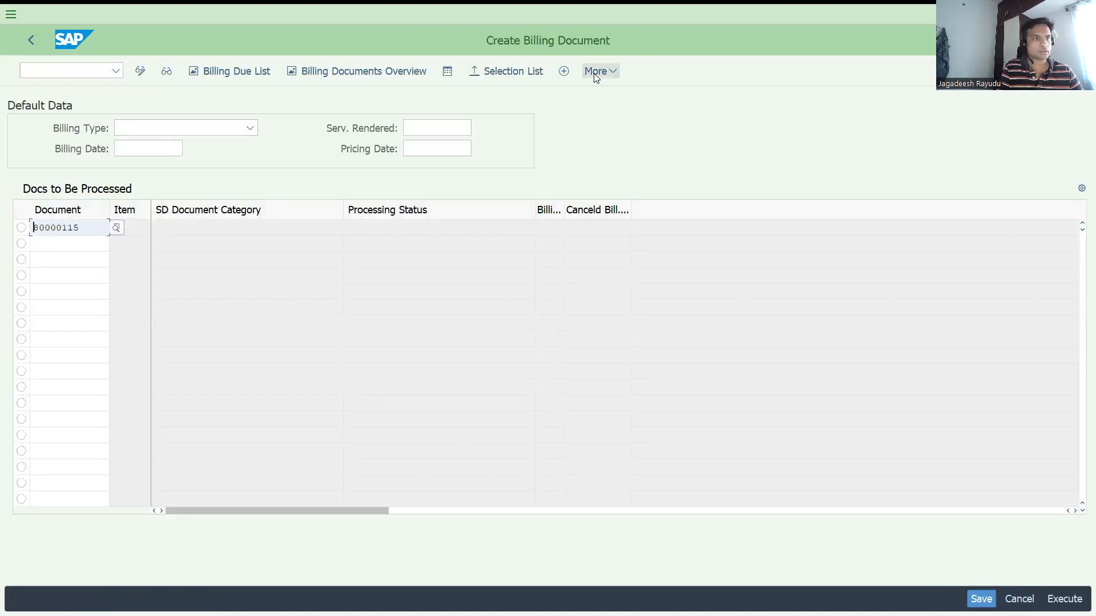
click(1065, 598)
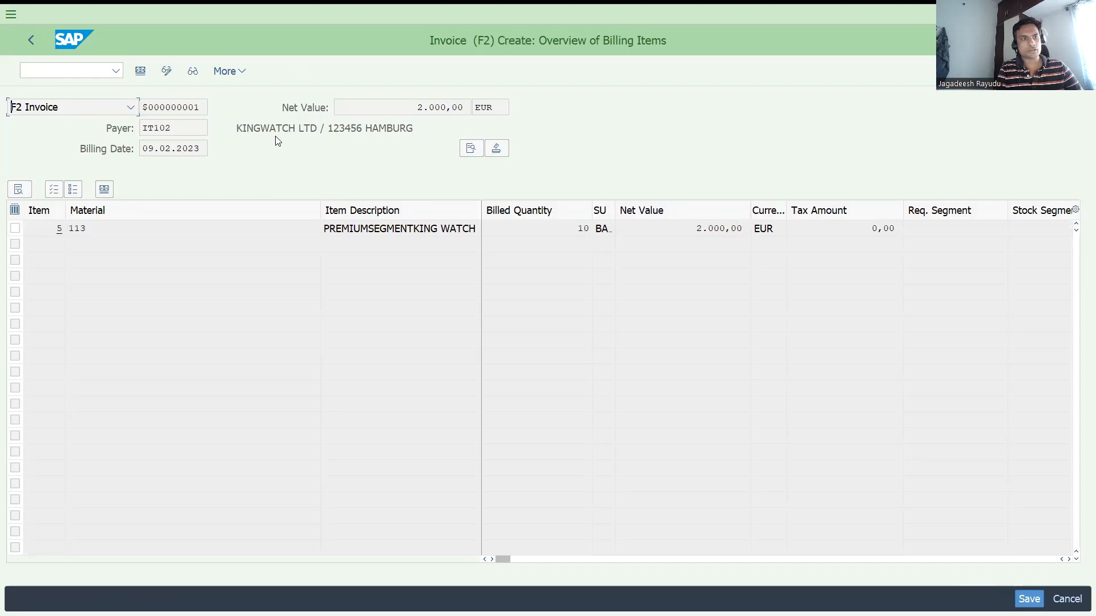
key(ctrl+s)
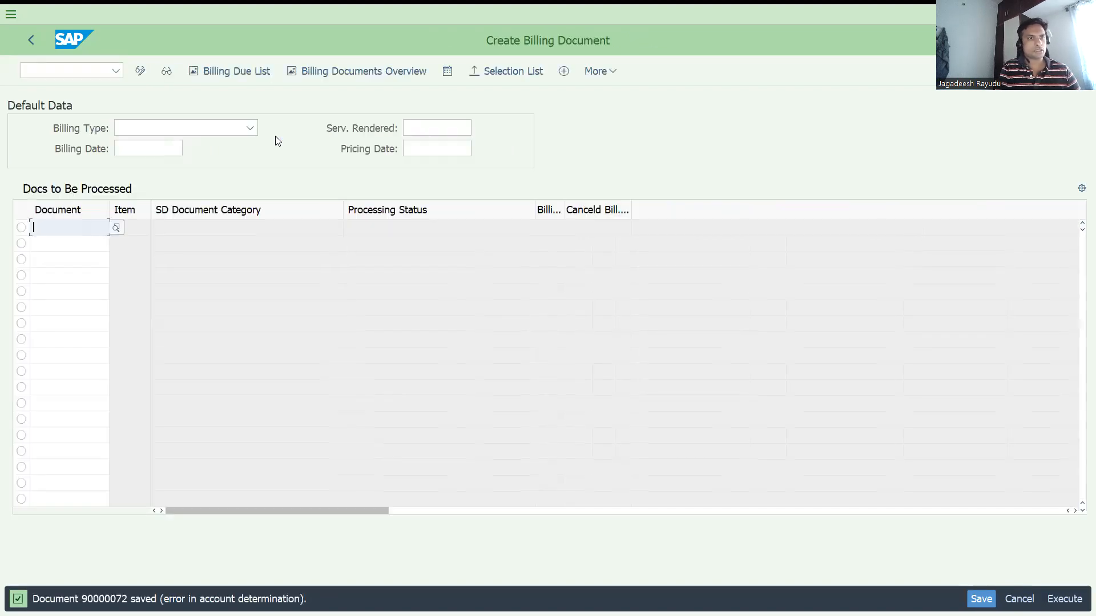
Display the sales order's document flow from VA03.
click(87, 73)
text(/nva)
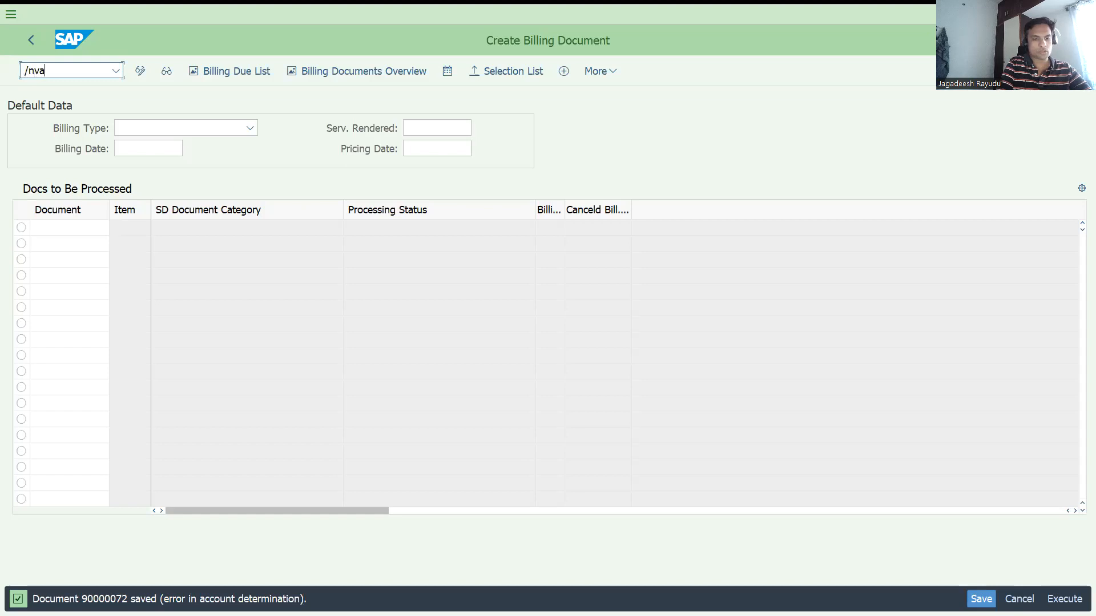
text(03)
key(Return)
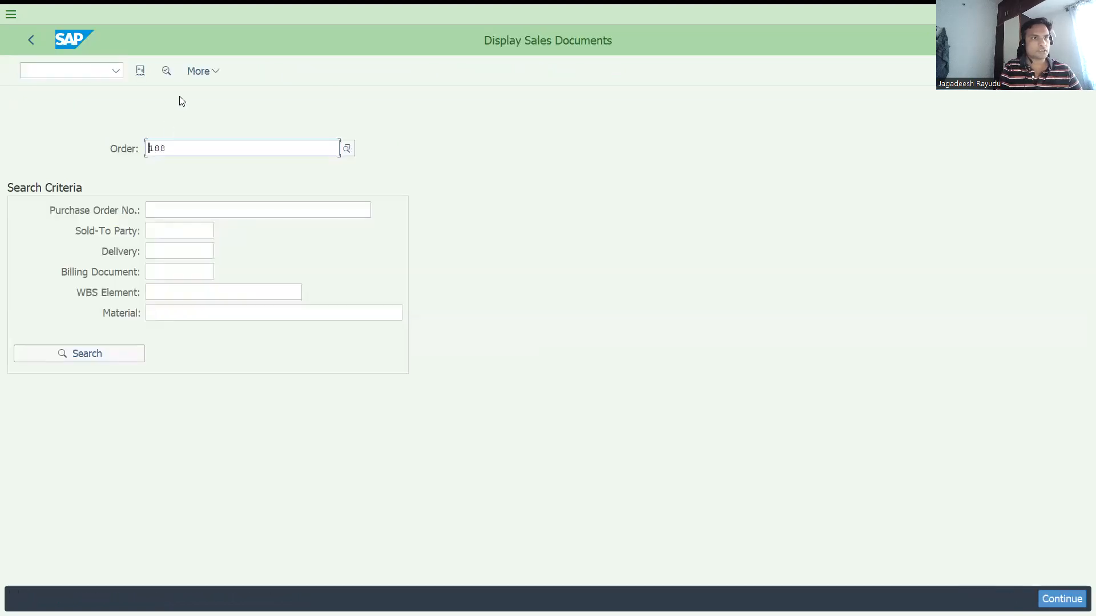
click(141, 71)
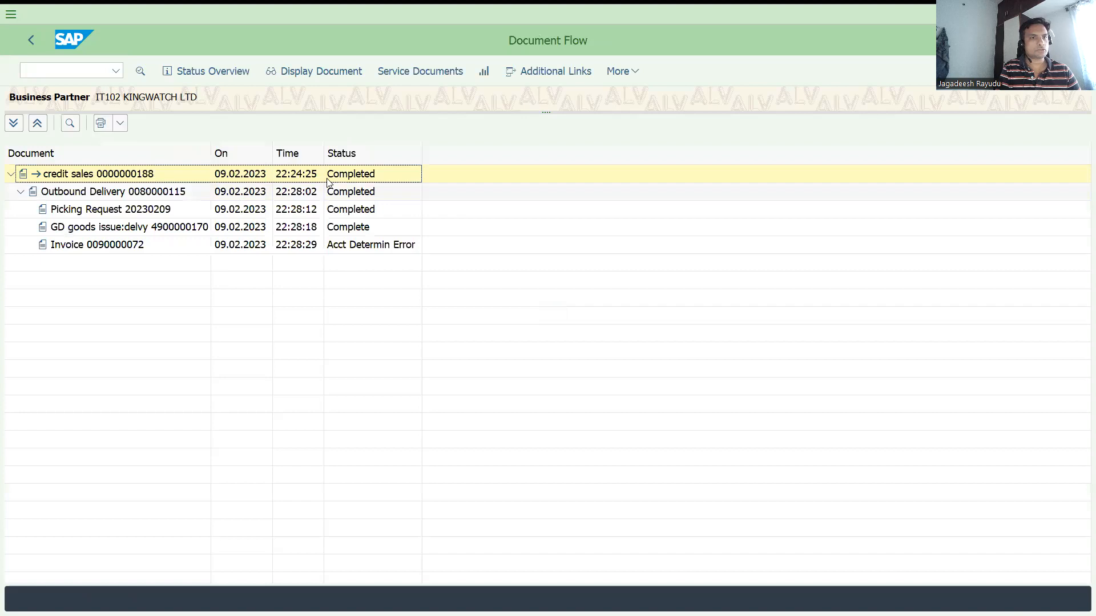
Display the invoice from the document flow and examine the customer account assignment group options in its header details.
click(111, 246)
click(310, 73)
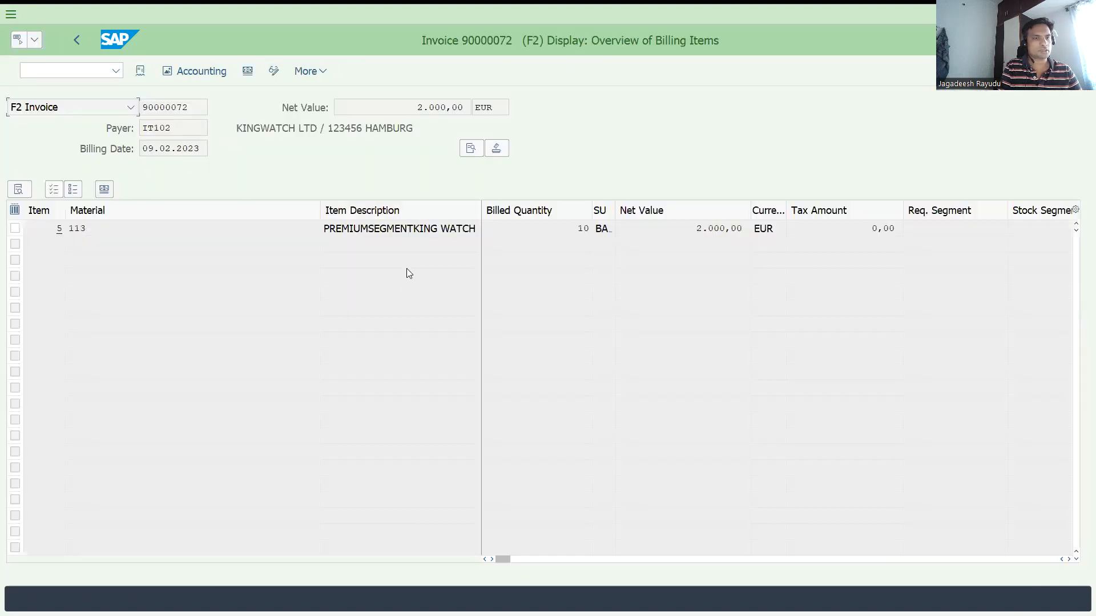
click(470, 149)
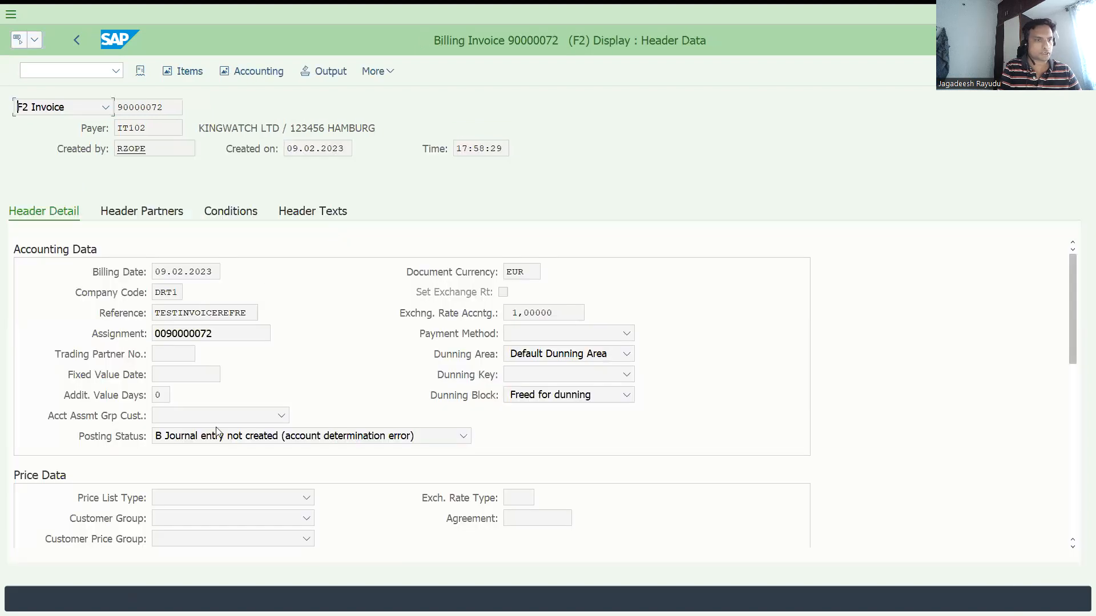
click(233, 414)
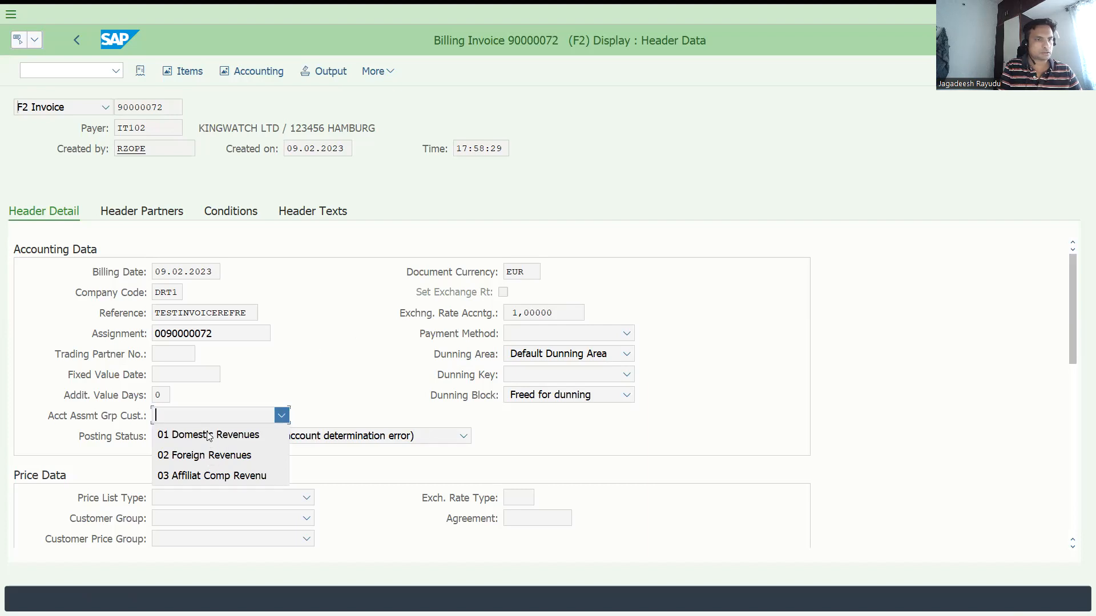
click(388, 366)
click(285, 416)
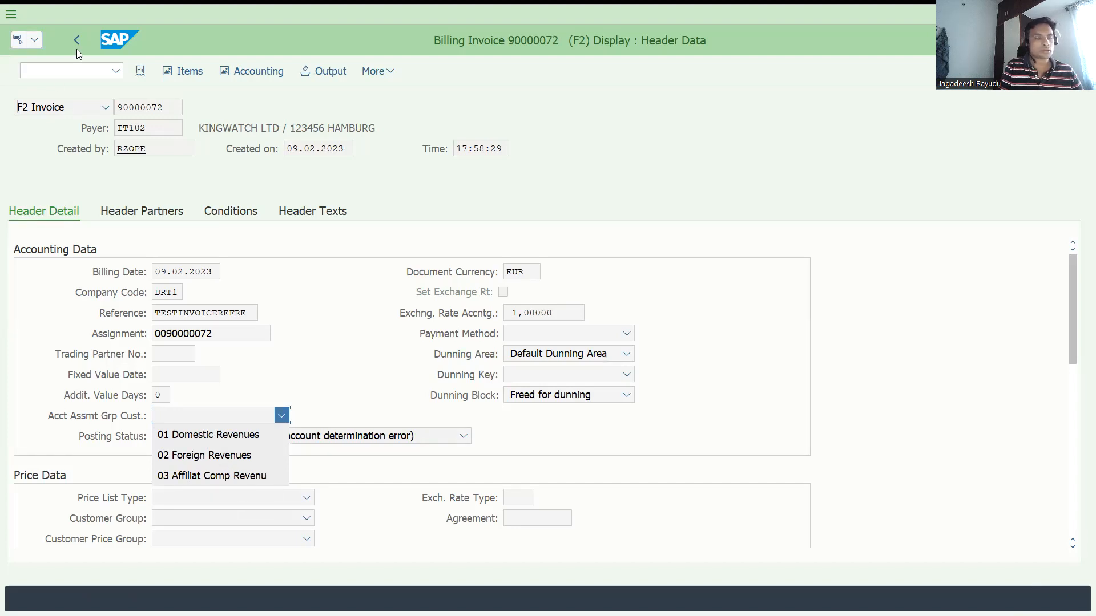
In VF02, set the invoice header's customer account assignment group to 01 Domestic Revenues and save the invoice.
click(58, 71)
text(/nva+f02)
key(Return)
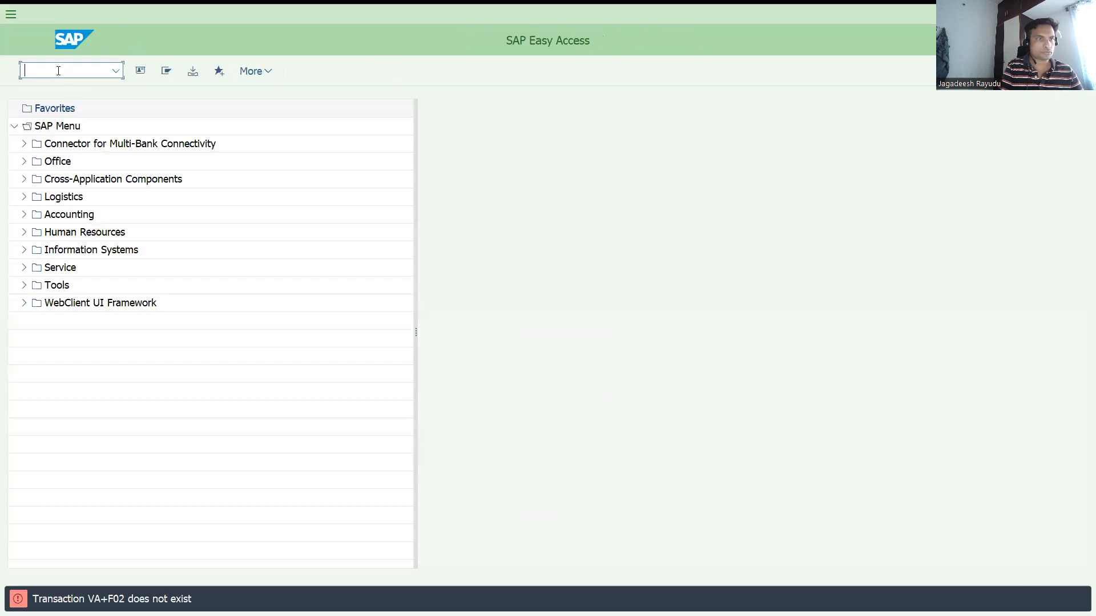
text(vf02)
key(Return)
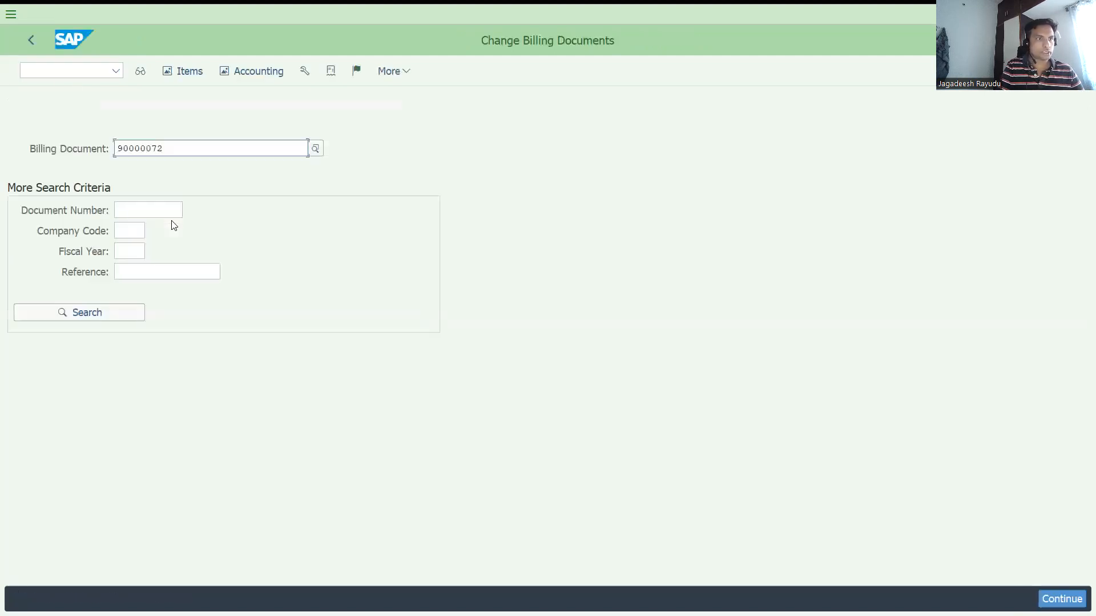
key(Return)
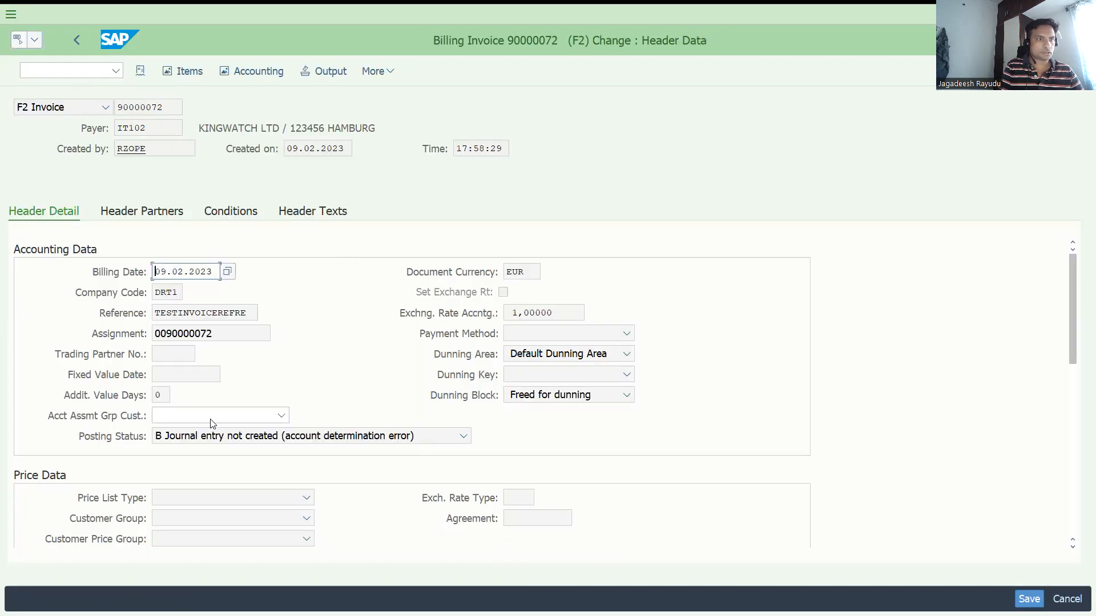
click(228, 415)
click(213, 434)
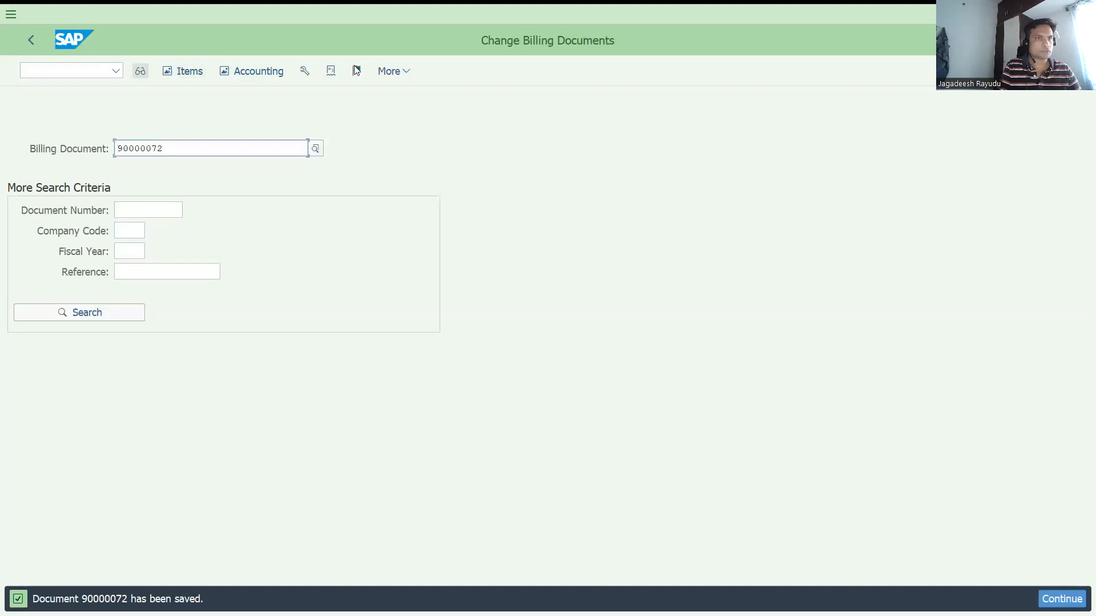
Display the invoice's document flow at item level to examine the quantities and values.
click(330, 69)
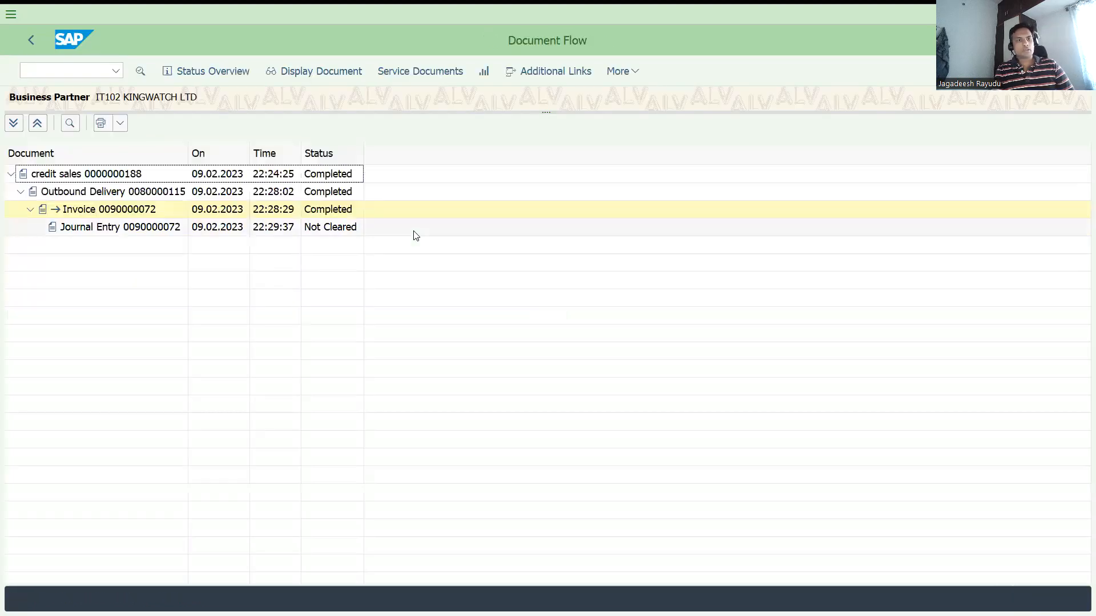
click(626, 74)
mouse_move(763, 92)
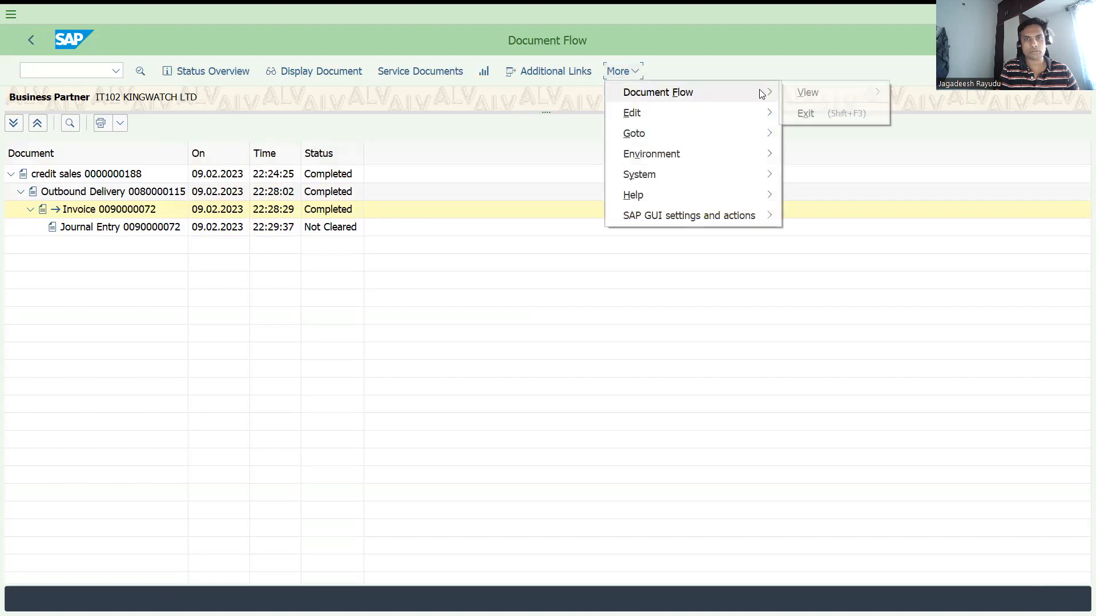
mouse_move(815, 97)
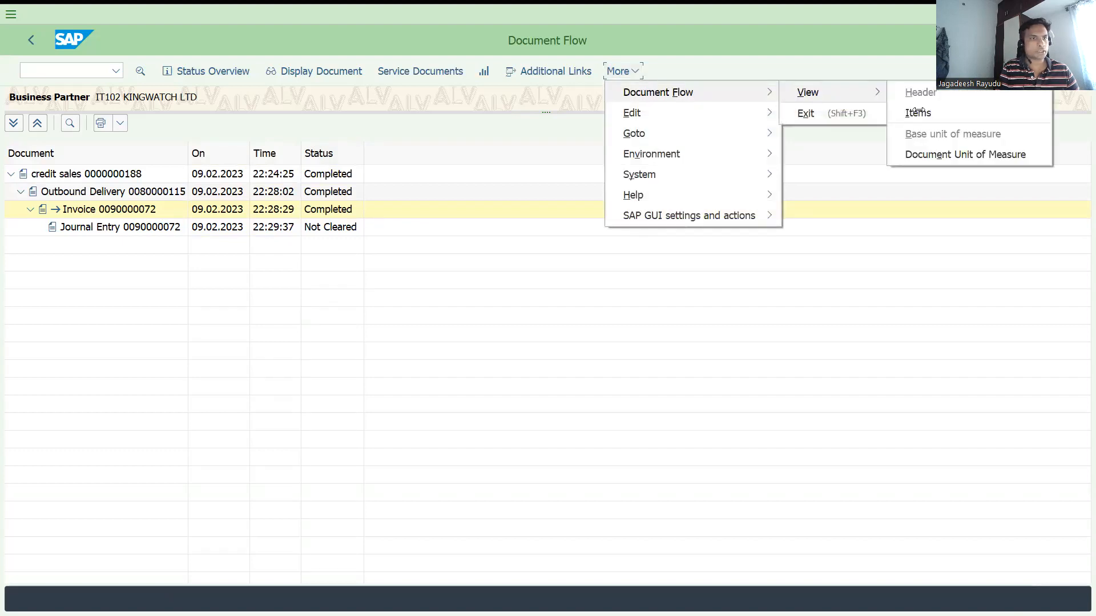
click(915, 112)
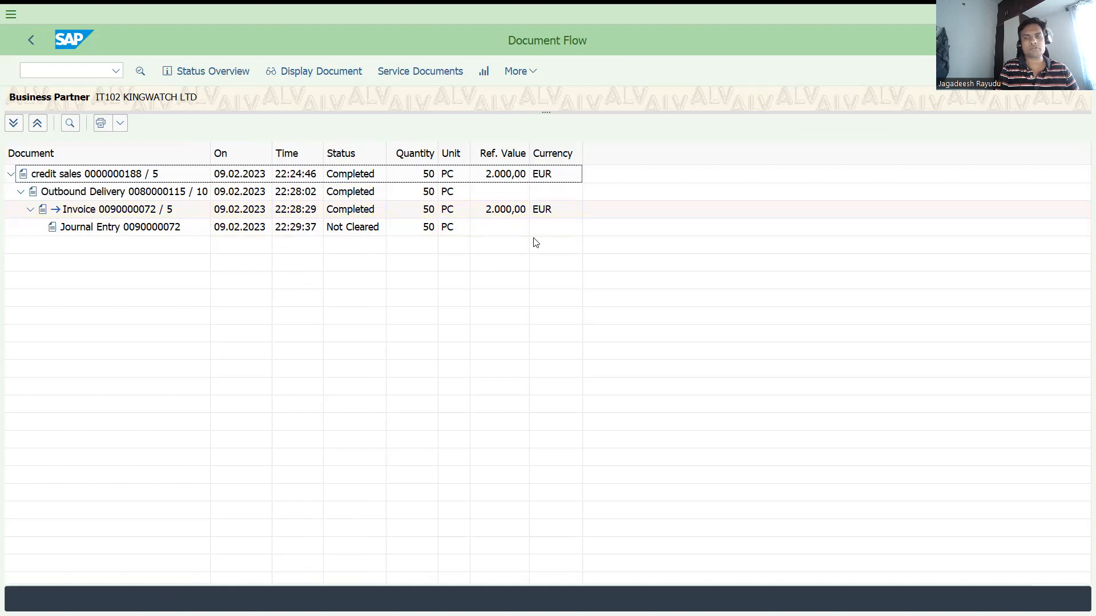
Show the invoice's item details in the document flow and copy its document number.
click(71, 71)
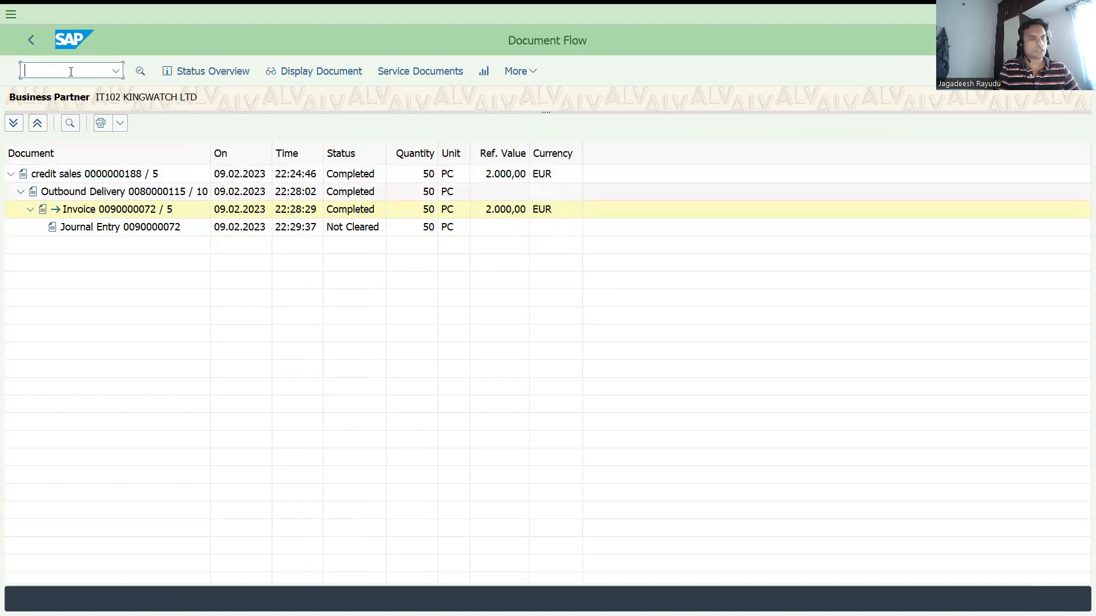
click(128, 210)
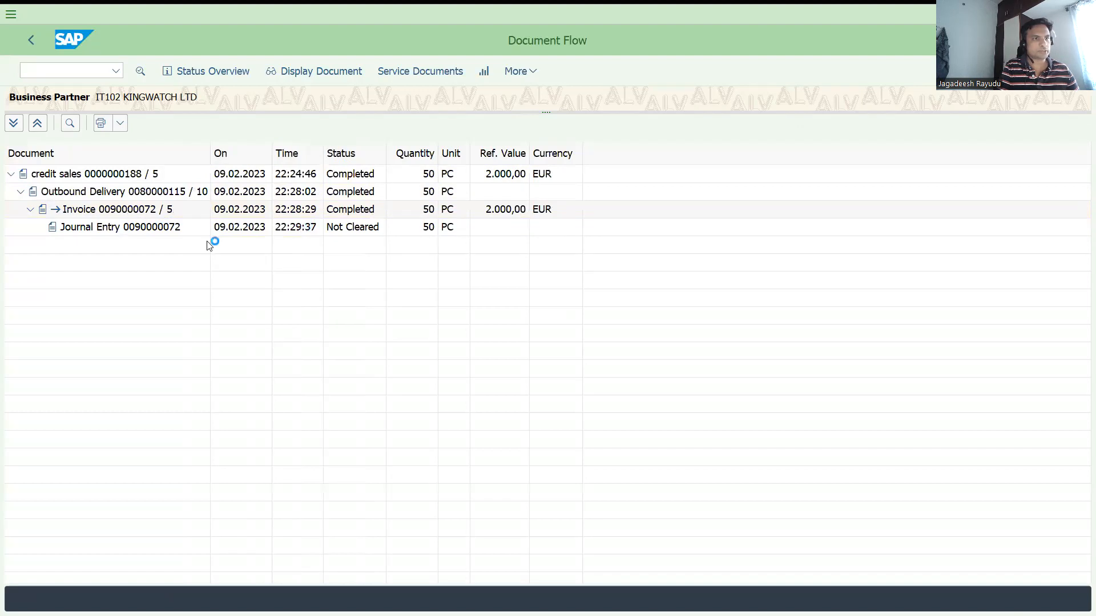
click(76, 507)
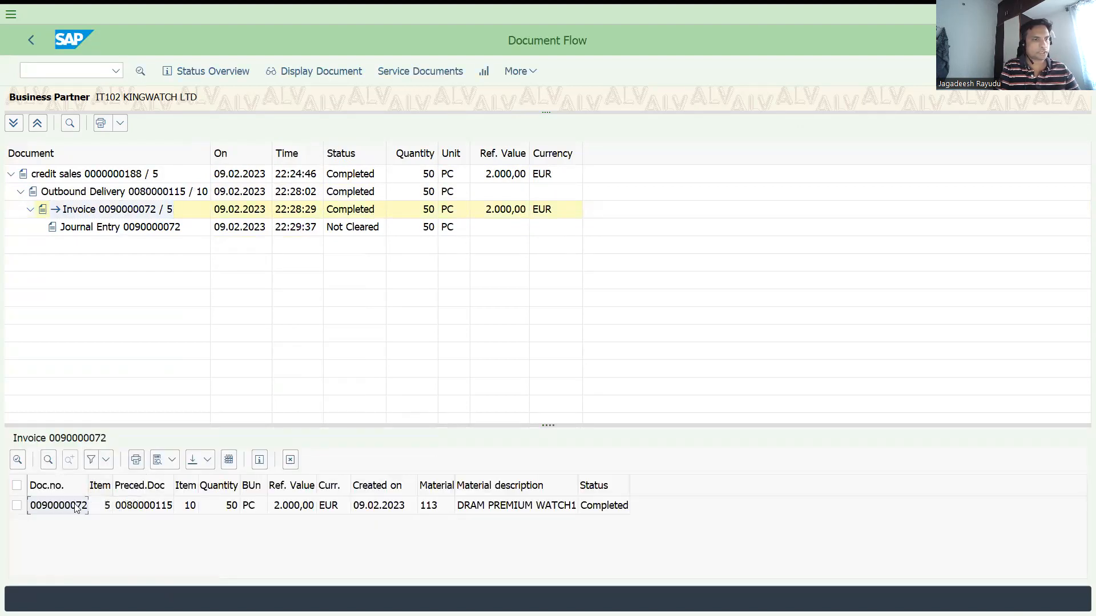
click(63, 70)
text(/nva)
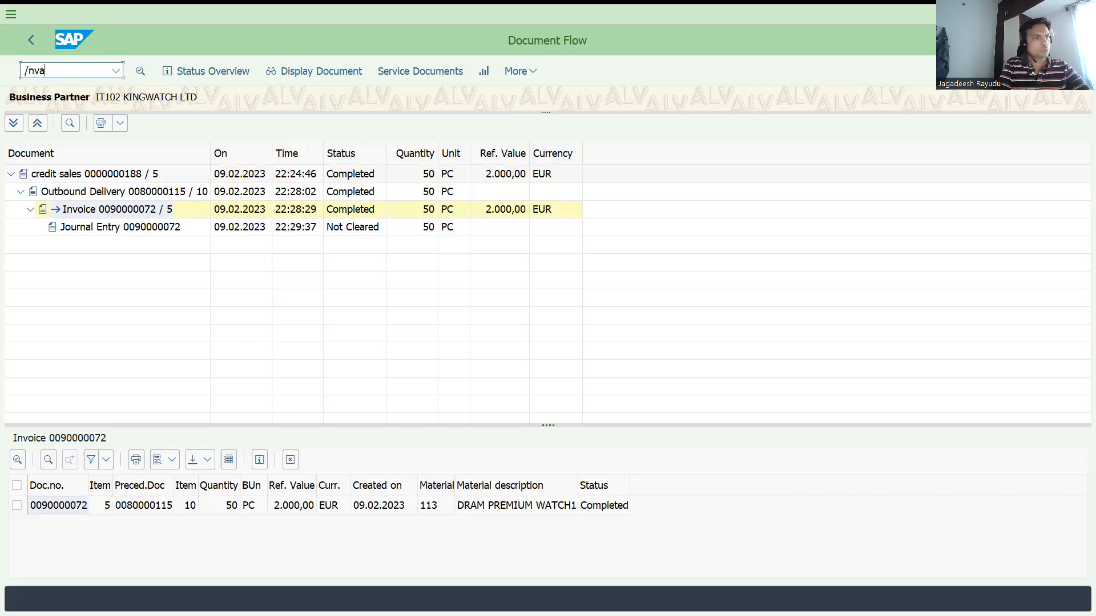
text(02)
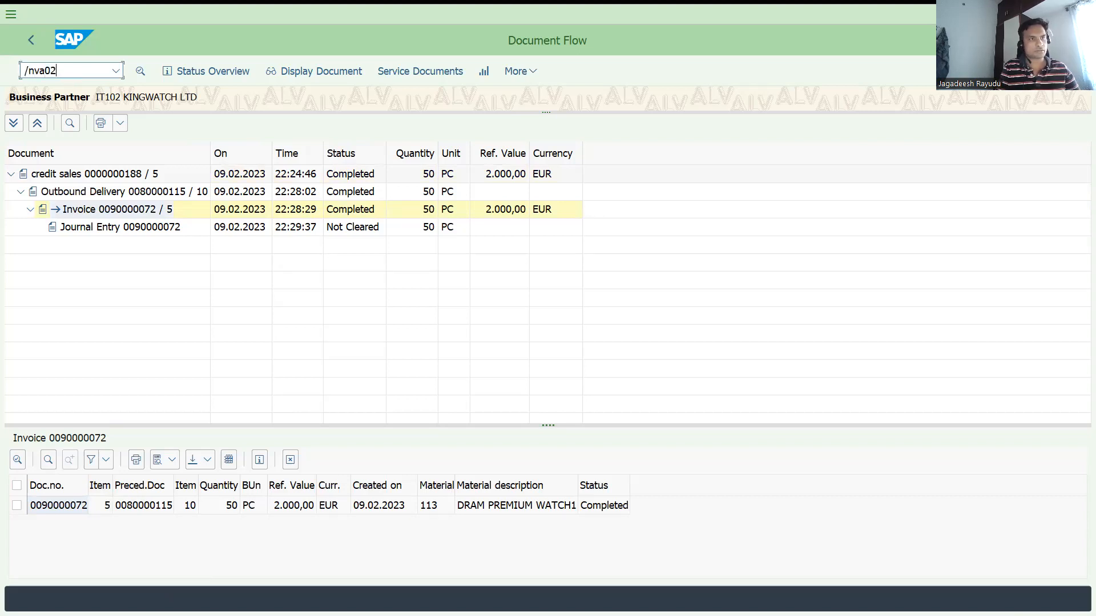
key(Return)
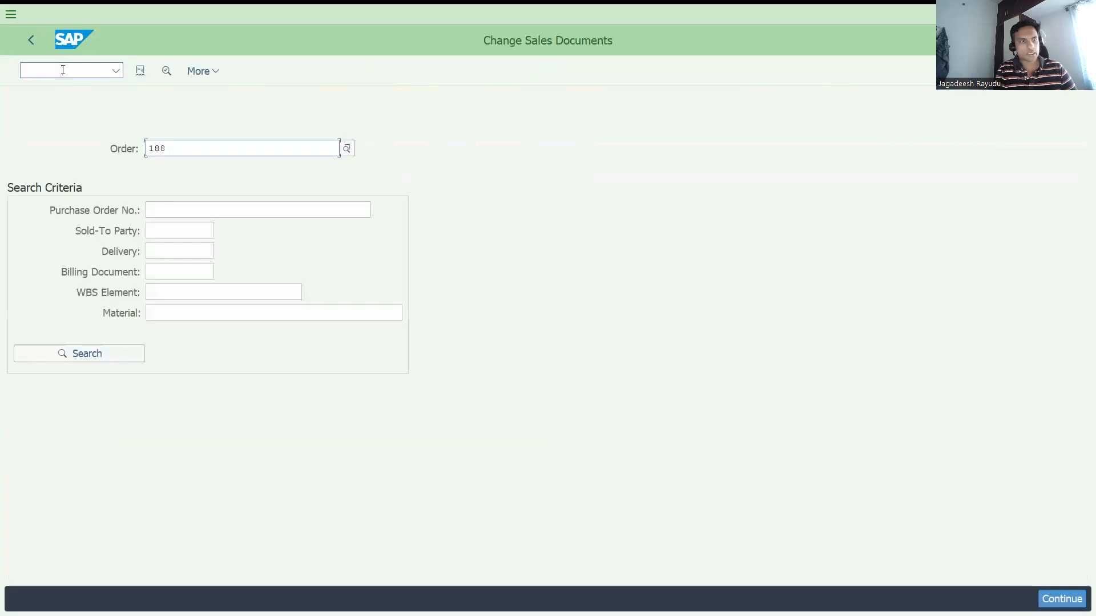
In VA01, set the order type to RE and start creating the sales document with reference.
click(74, 70)
text(/nva01)
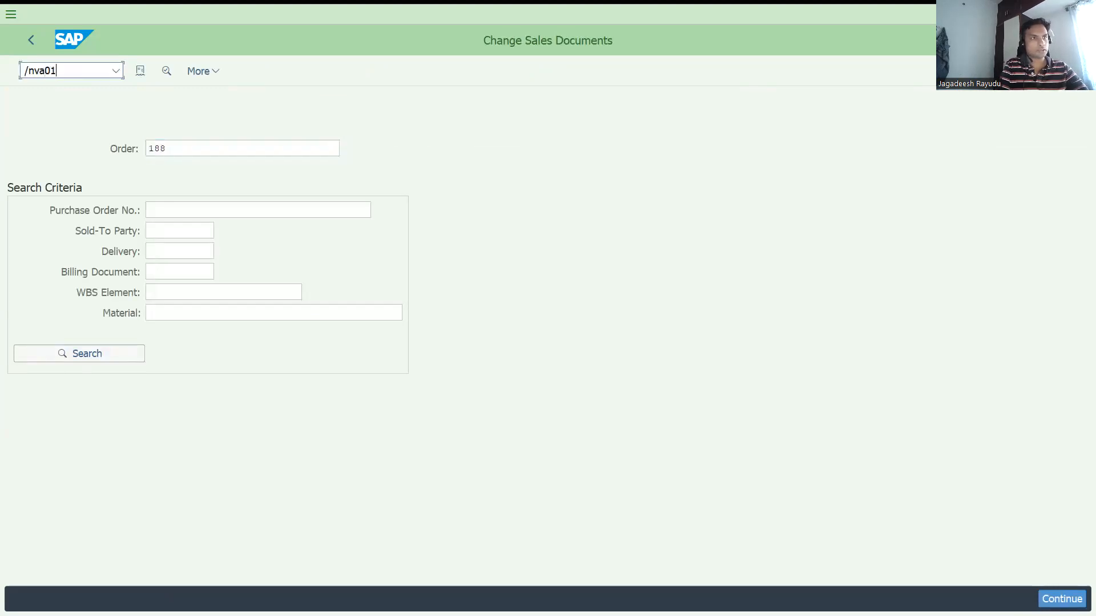
key(Return)
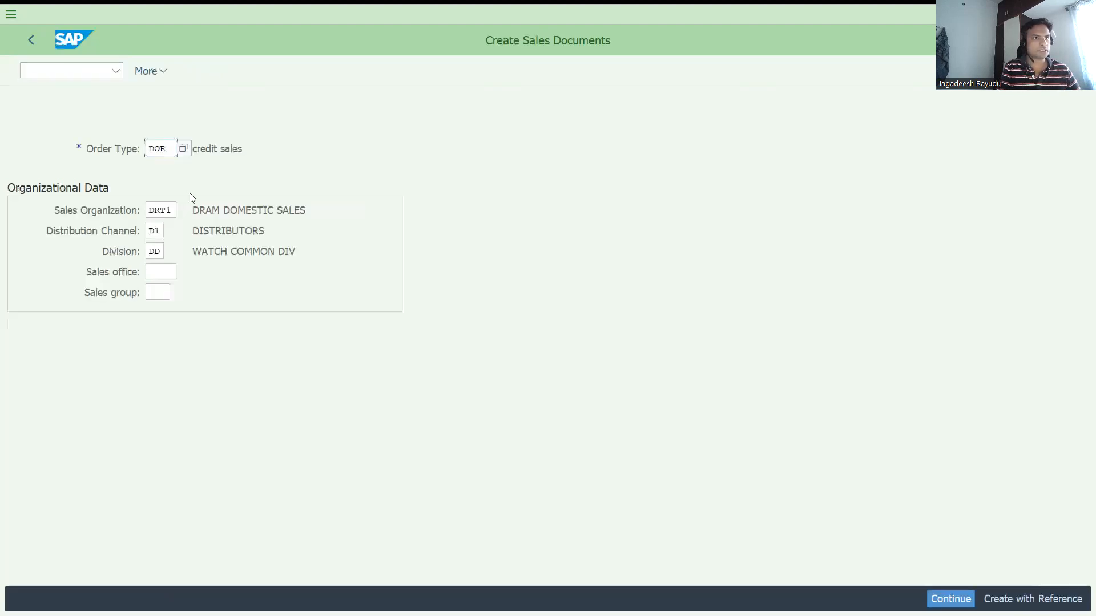
drag(152, 148, 249, 151)
text(re)
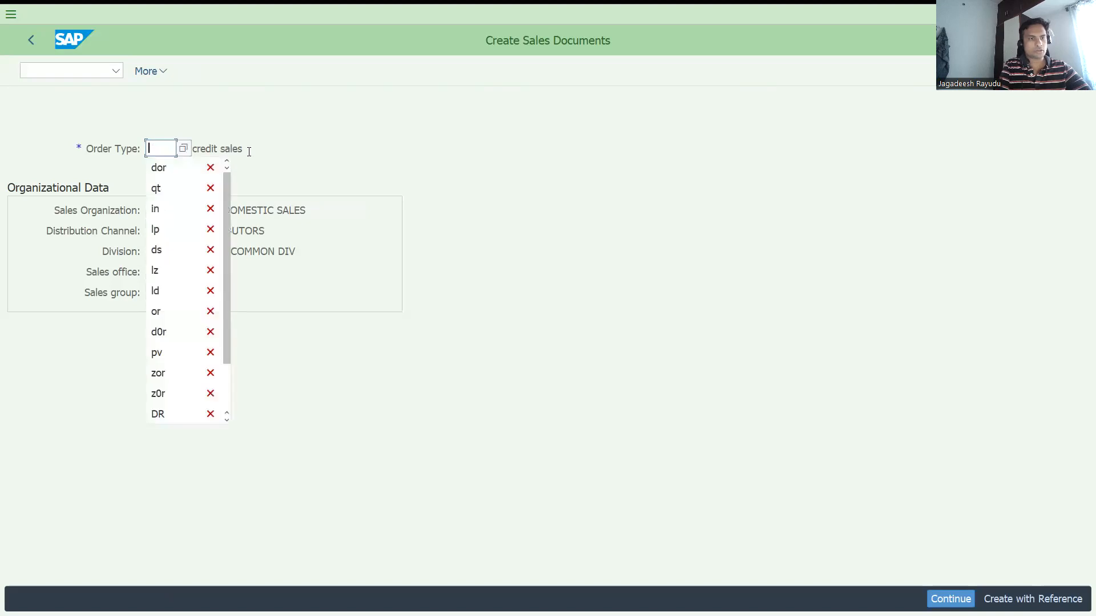
click(151, 71)
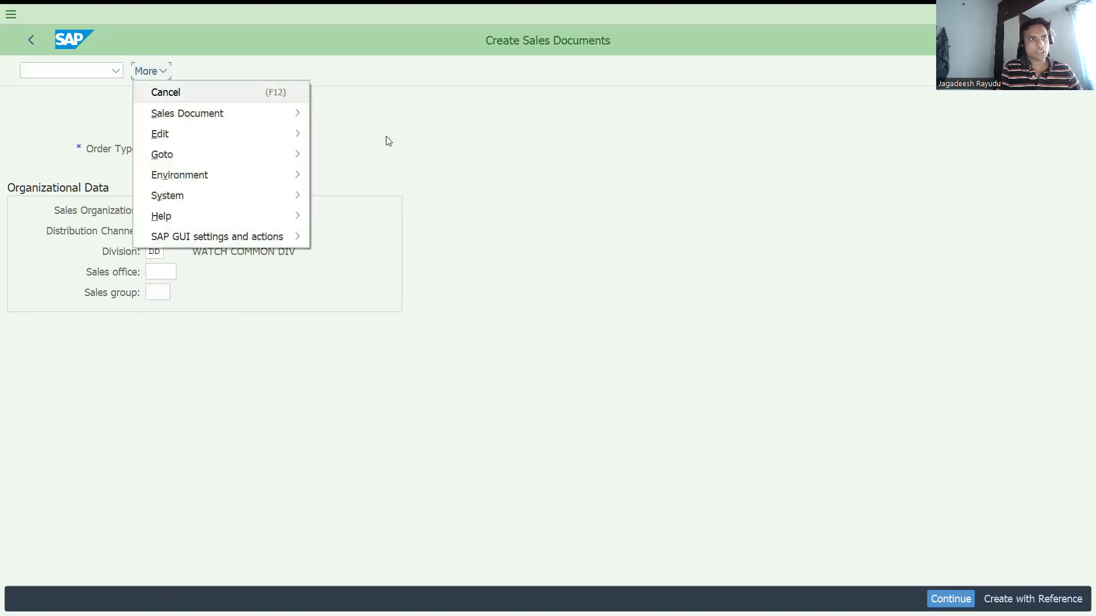
mouse_move(272, 116)
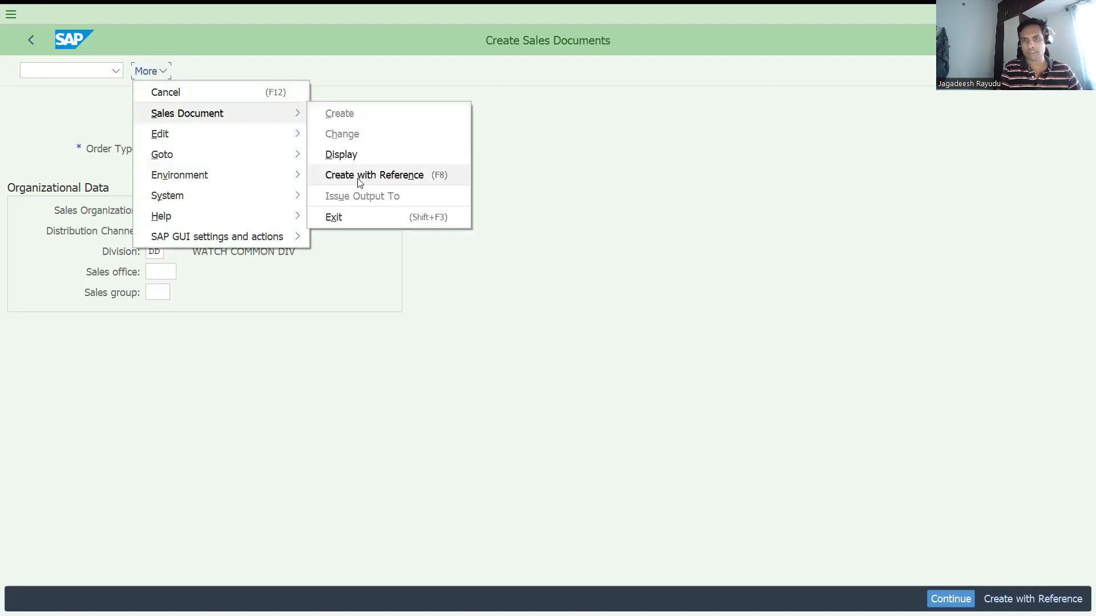
click(571, 178)
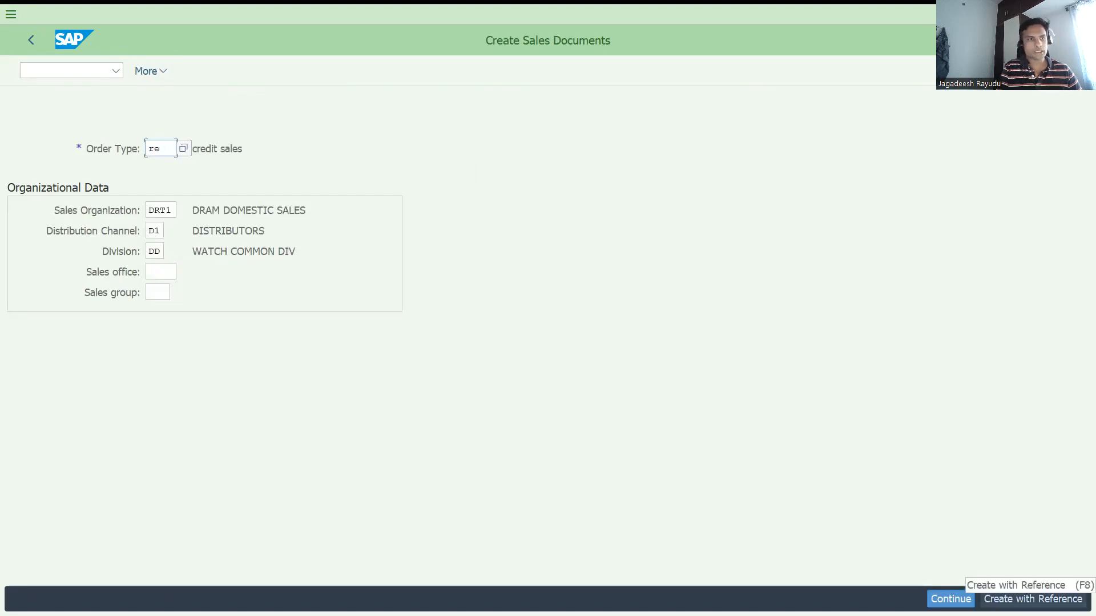
key(F8)
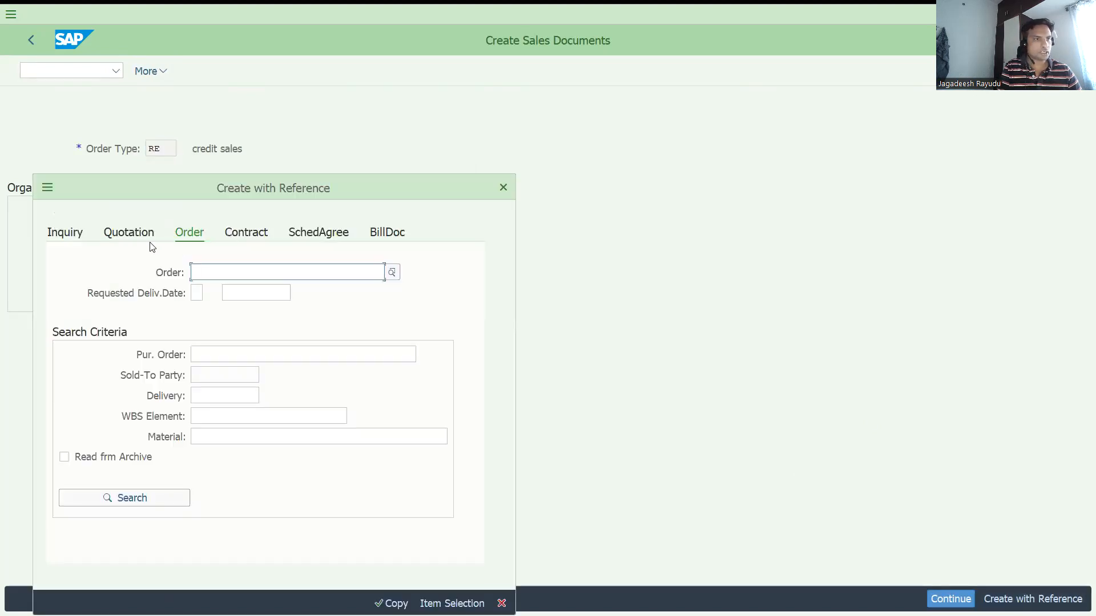
Use the copied invoice number as the reference billing document and copy its data into the return.
click(383, 239)
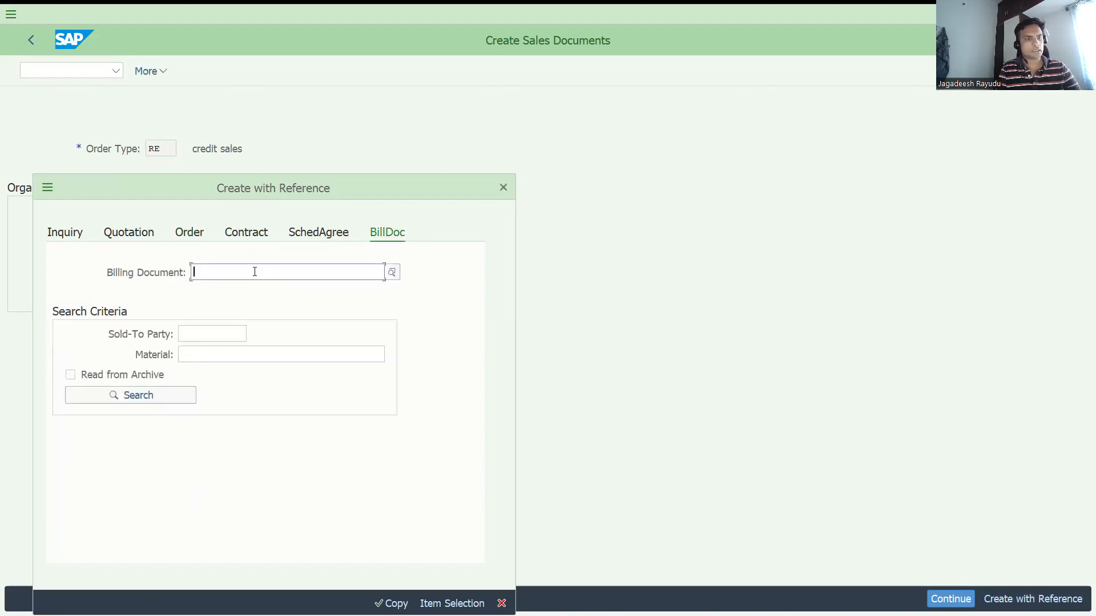
key(ctrl+v)
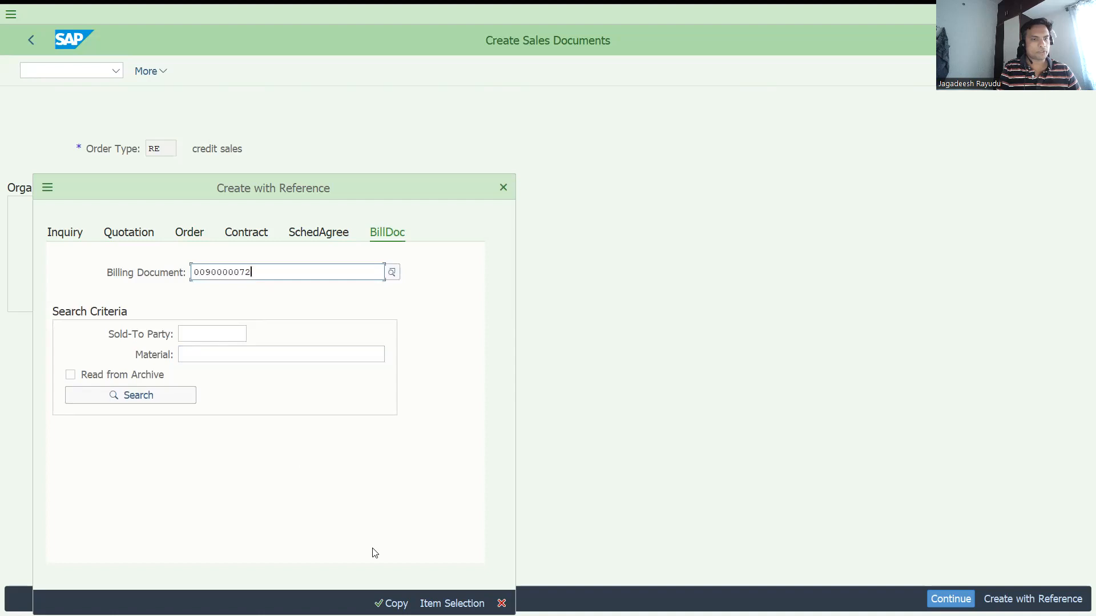
key(Return)
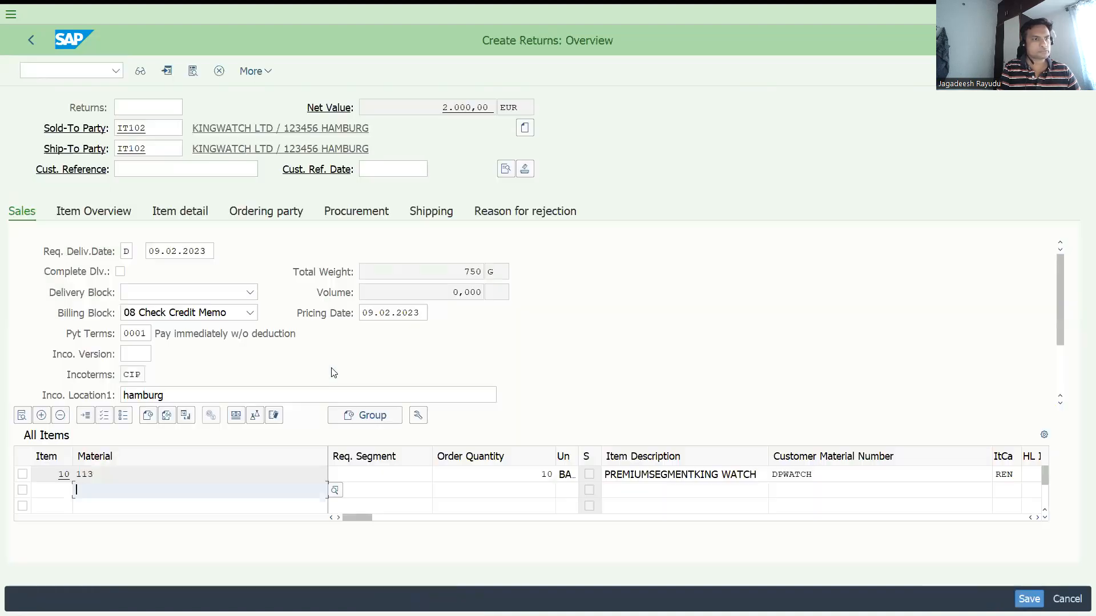
Set the return's customer reference to RETURNSFORDAMAGED.
click(149, 171)
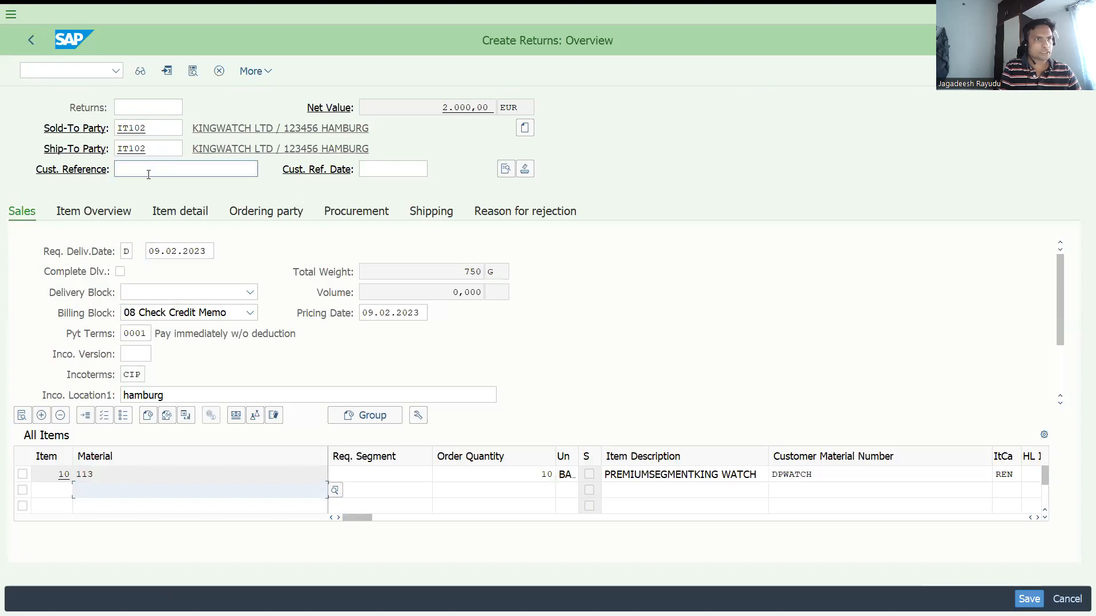
text(re)
key(BackSpace)
key(BackSpace)
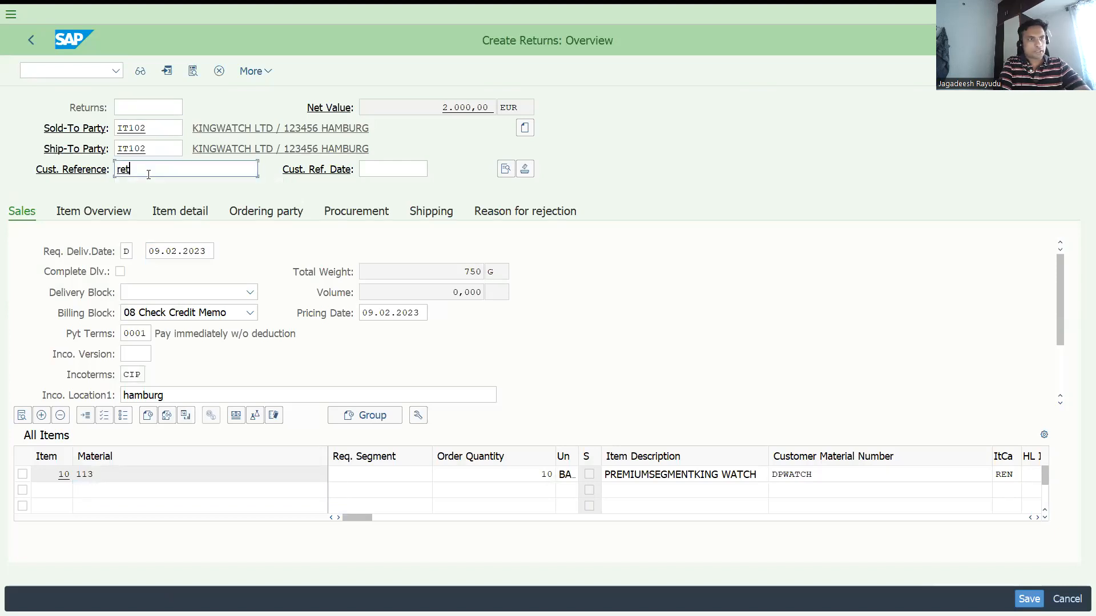
text(RETURN)
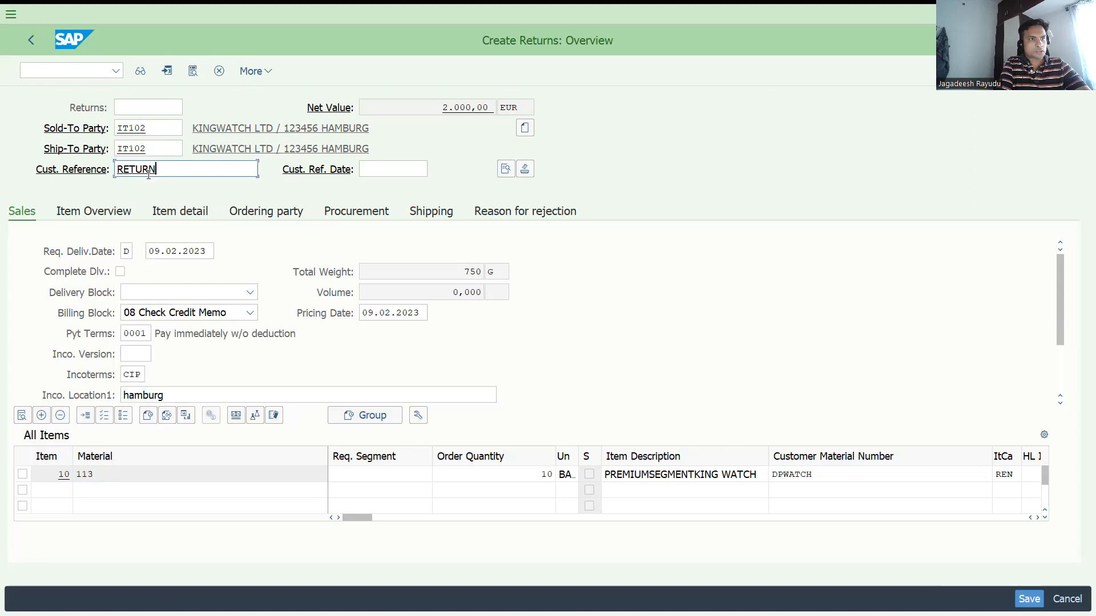
text(SFOR DAMAGED)
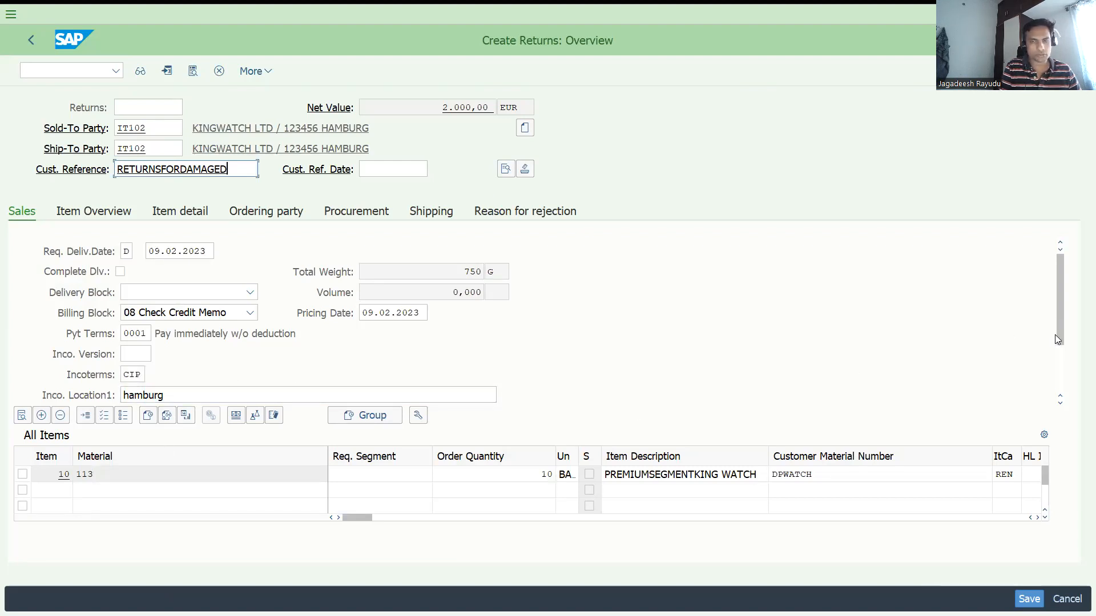
Set the return's order reason to 102 Damaged in transit and item 10's order quantity to 5.
drag(1060, 338, 1060, 401)
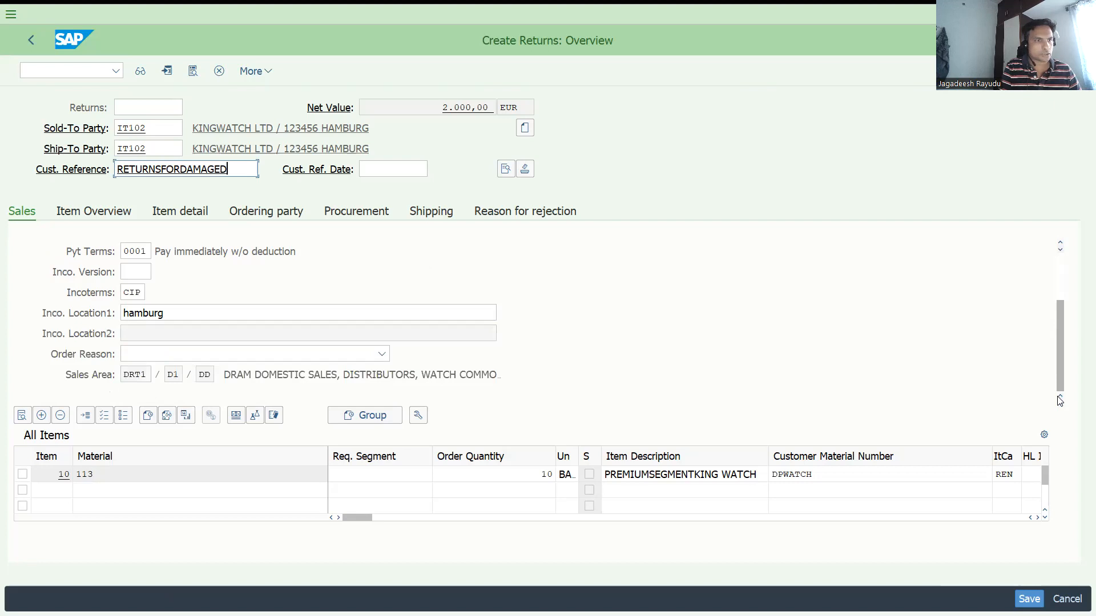
click(381, 354)
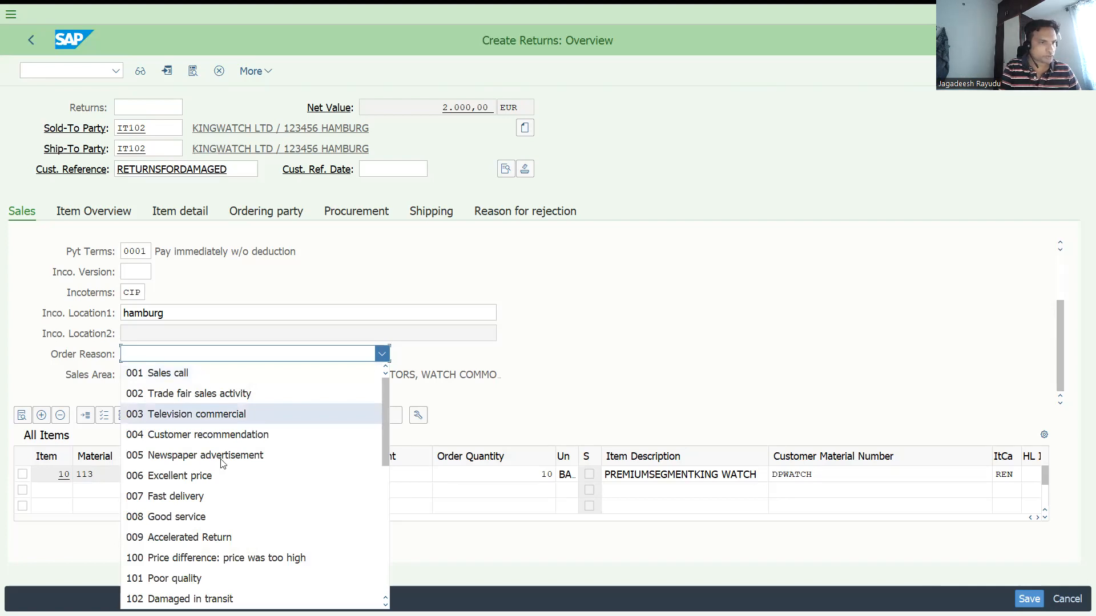
click(188, 599)
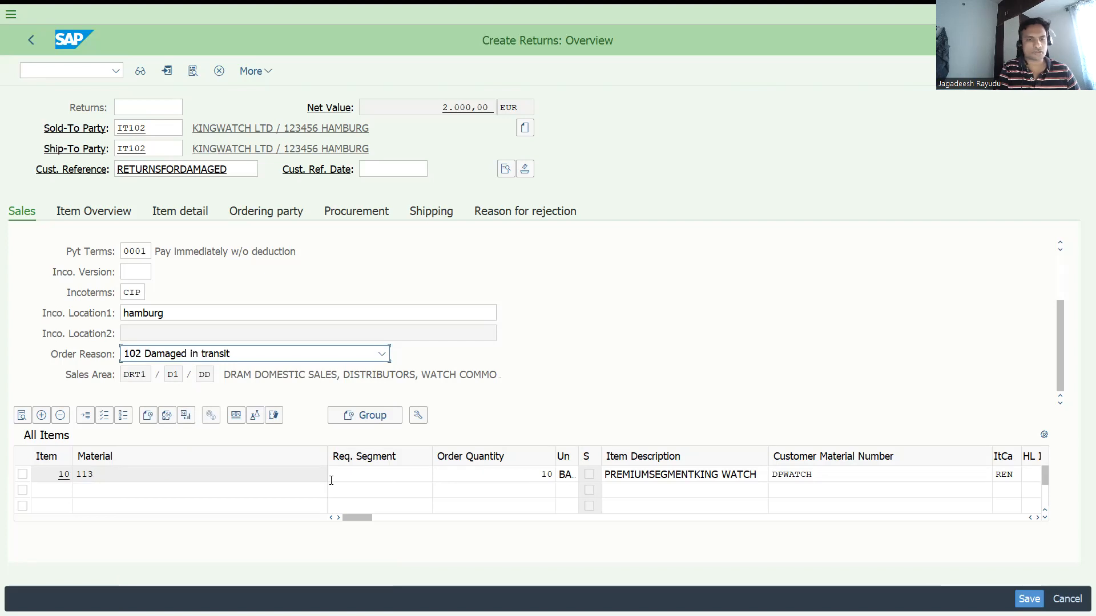
click(532, 473)
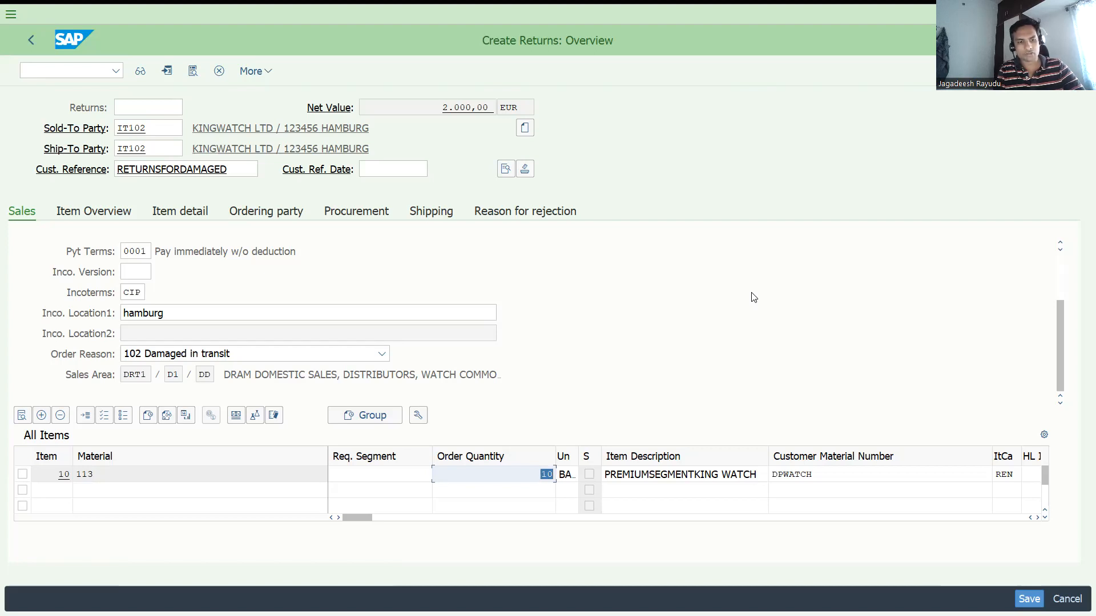
text(5)
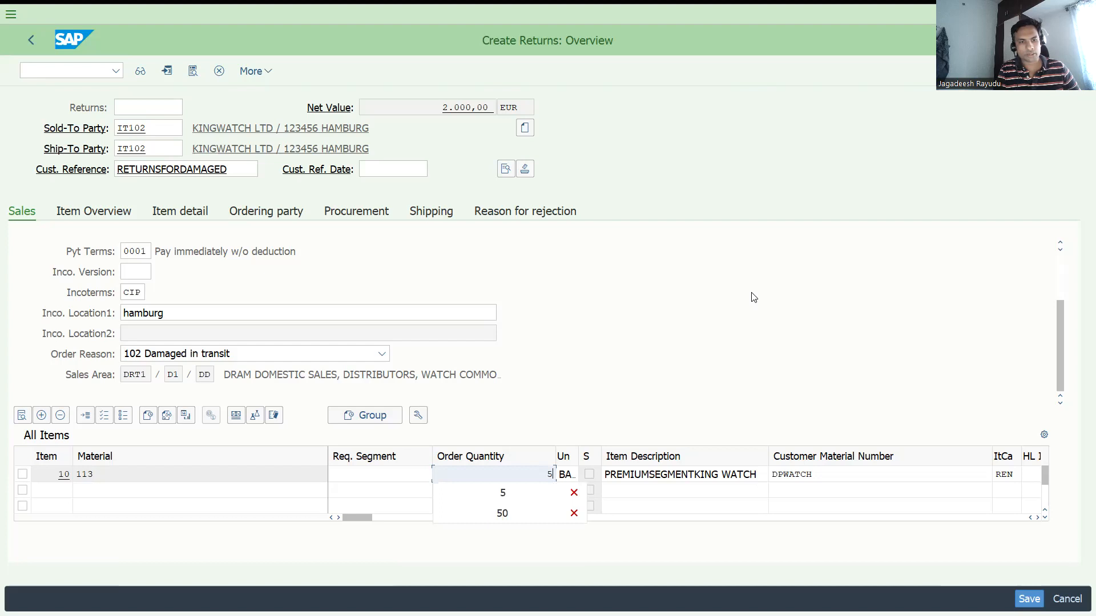
key(Return)
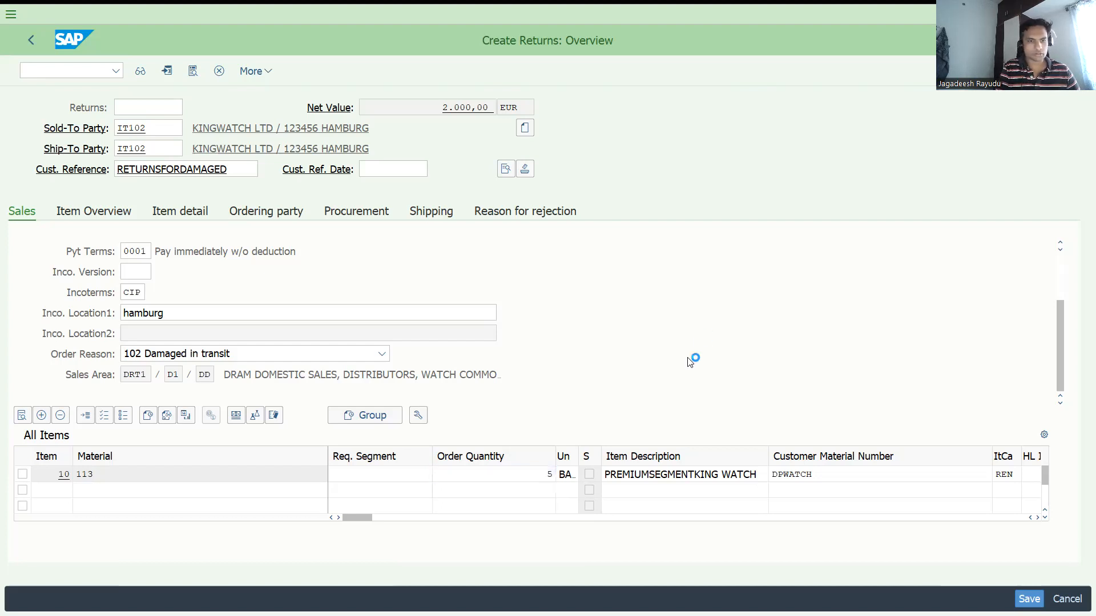
Review the pricing conditions of item 10 and save the return order.
double_click(535, 476)
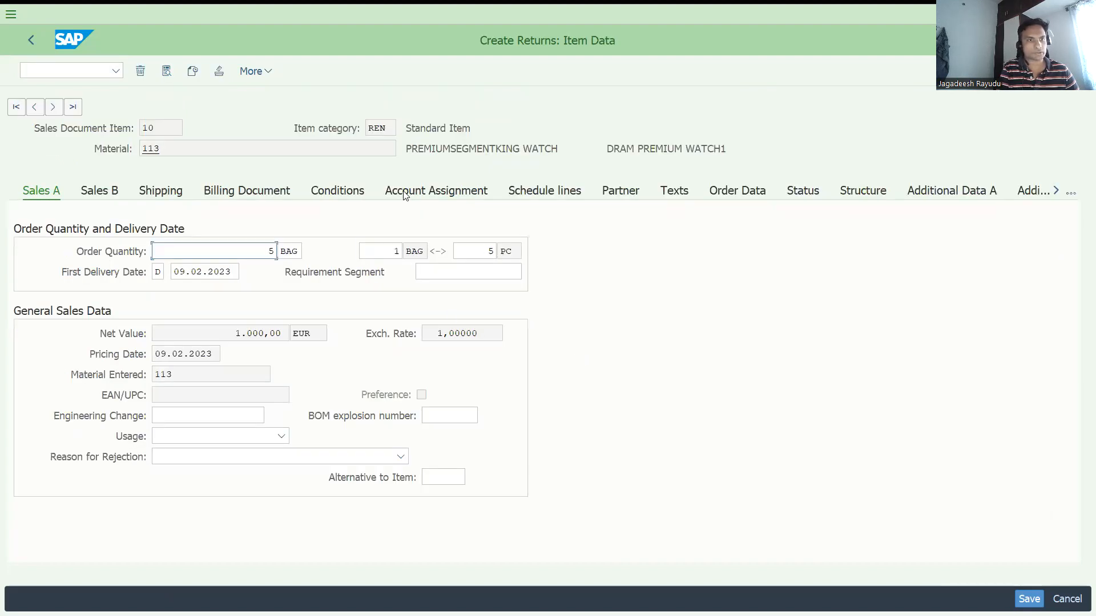
click(336, 191)
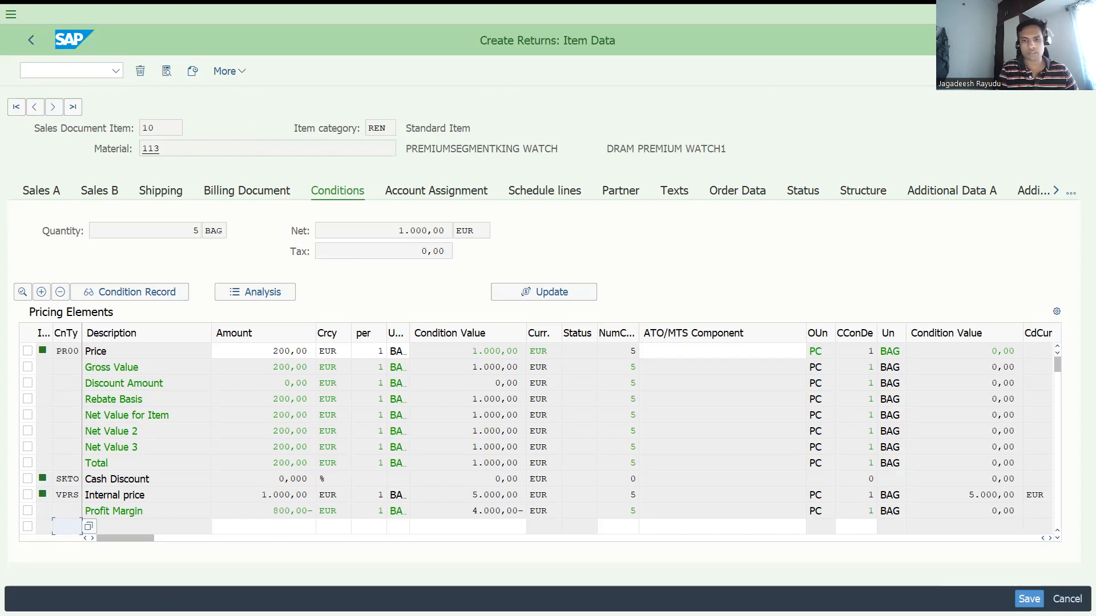
click(32, 40)
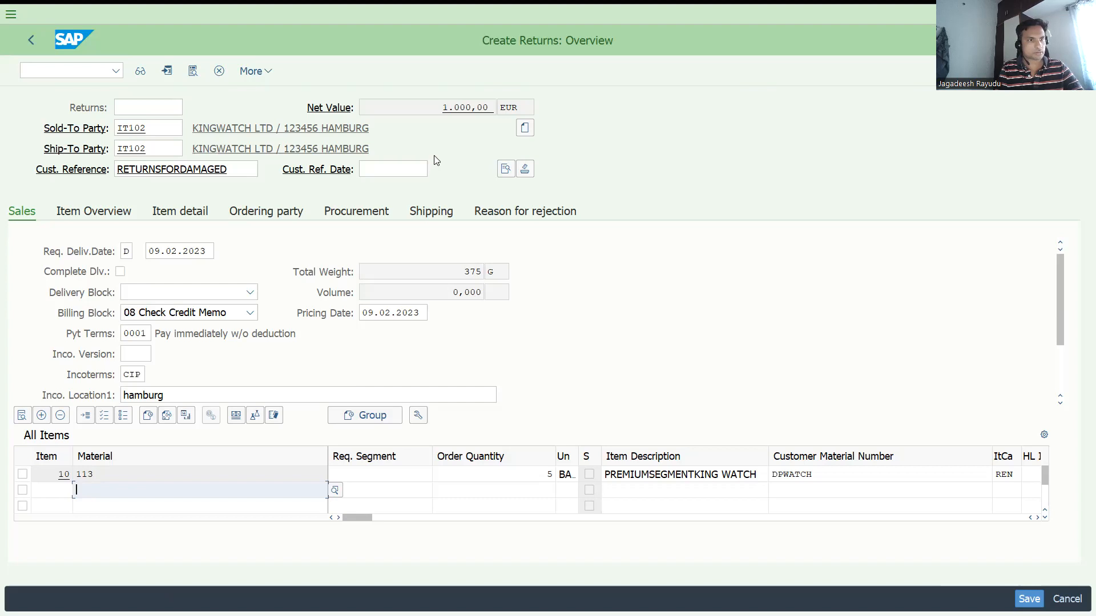
key(ctrl+s)
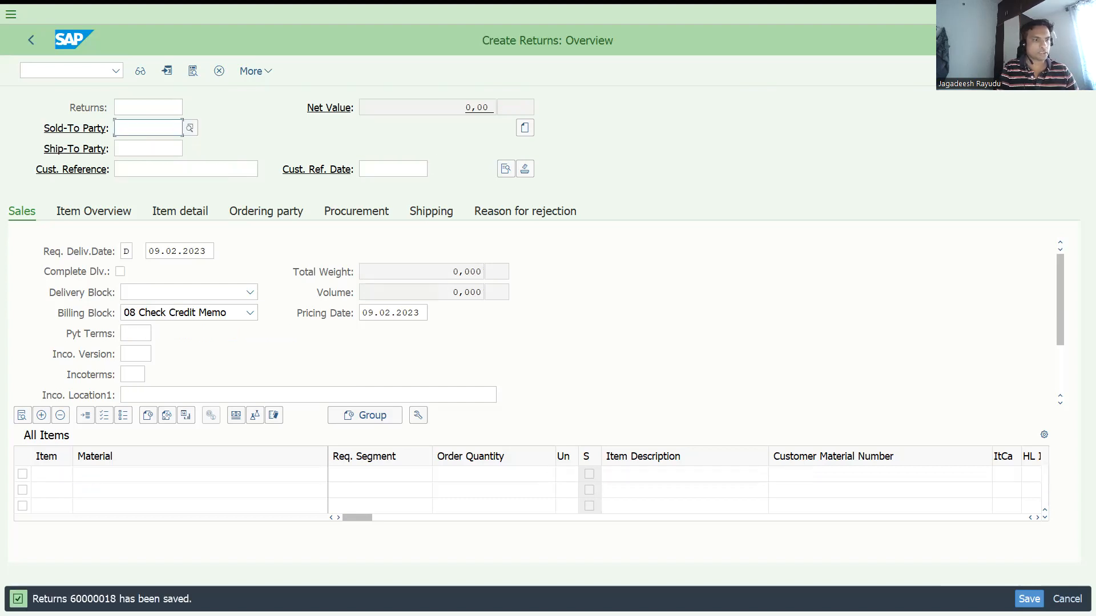
In VL01N, create and save a returns delivery for the return order at shipping point DRS1.
click(79, 72)
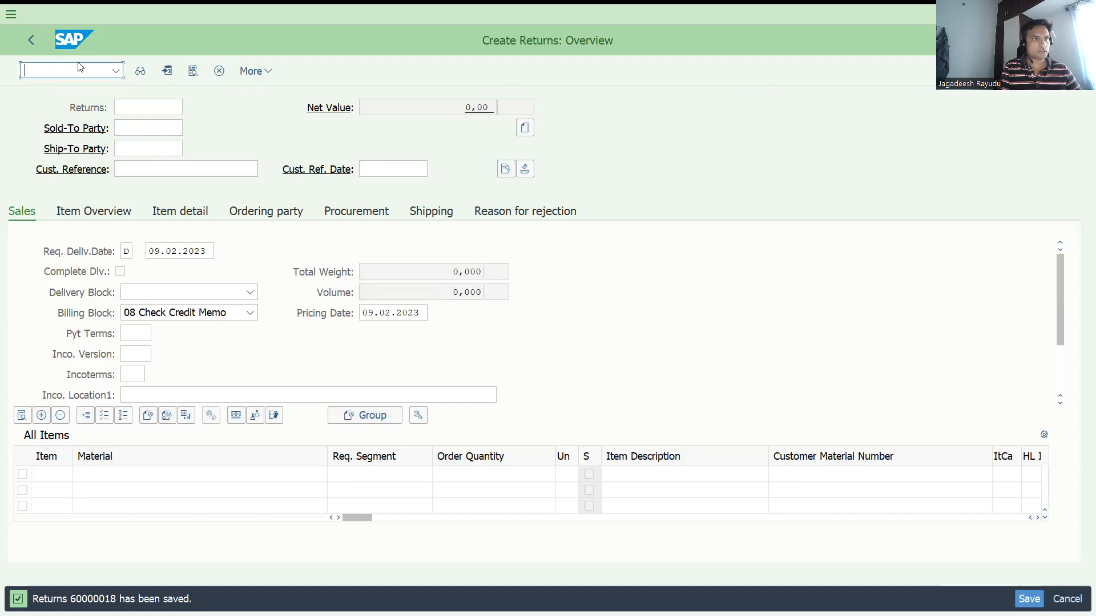
text(/NVL01N)
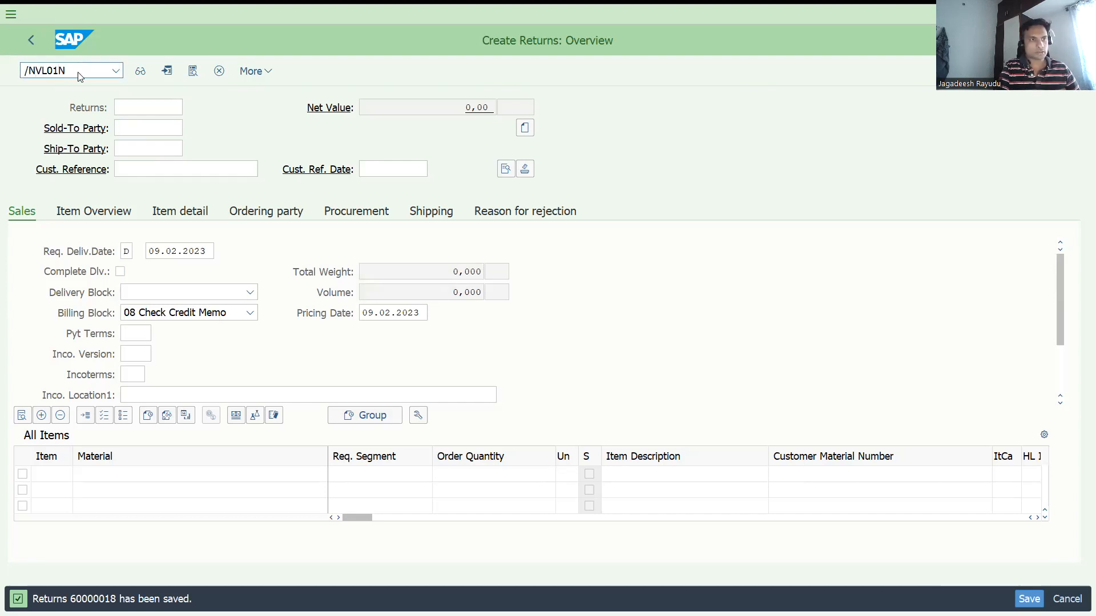
key(Return)
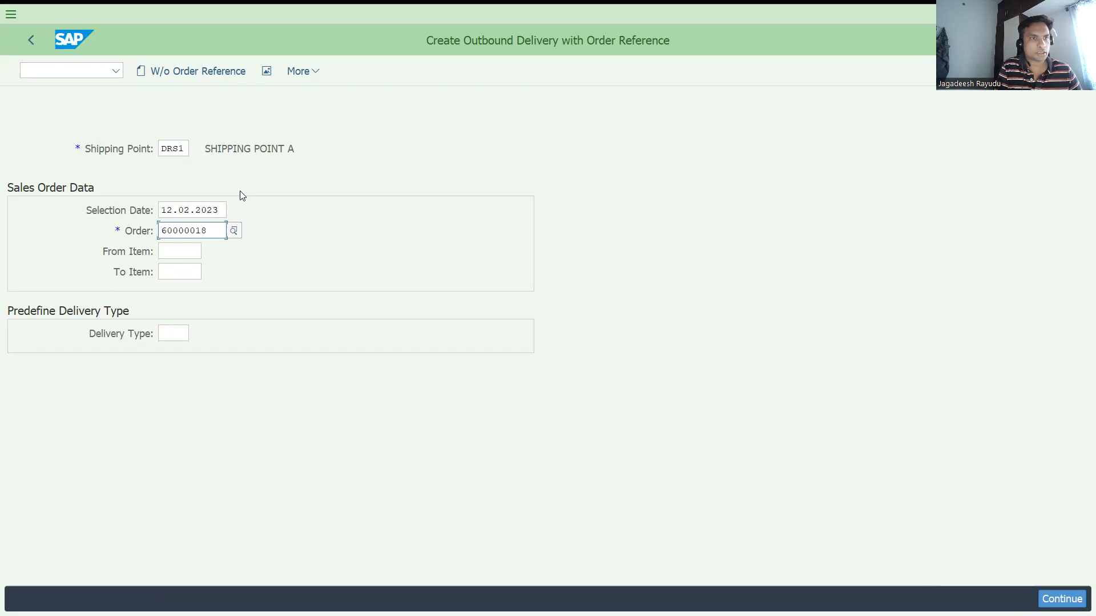
key(Return)
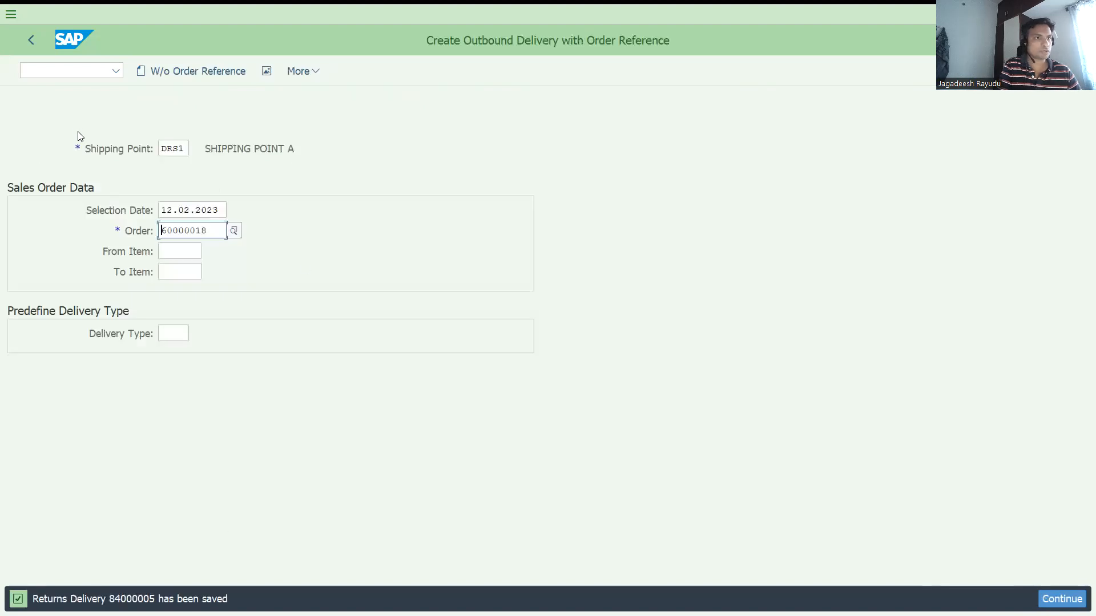
Display the return order's document flow from VA03 and switch the view to item level.
click(67, 72)
text(/NVA03)
key(Return)
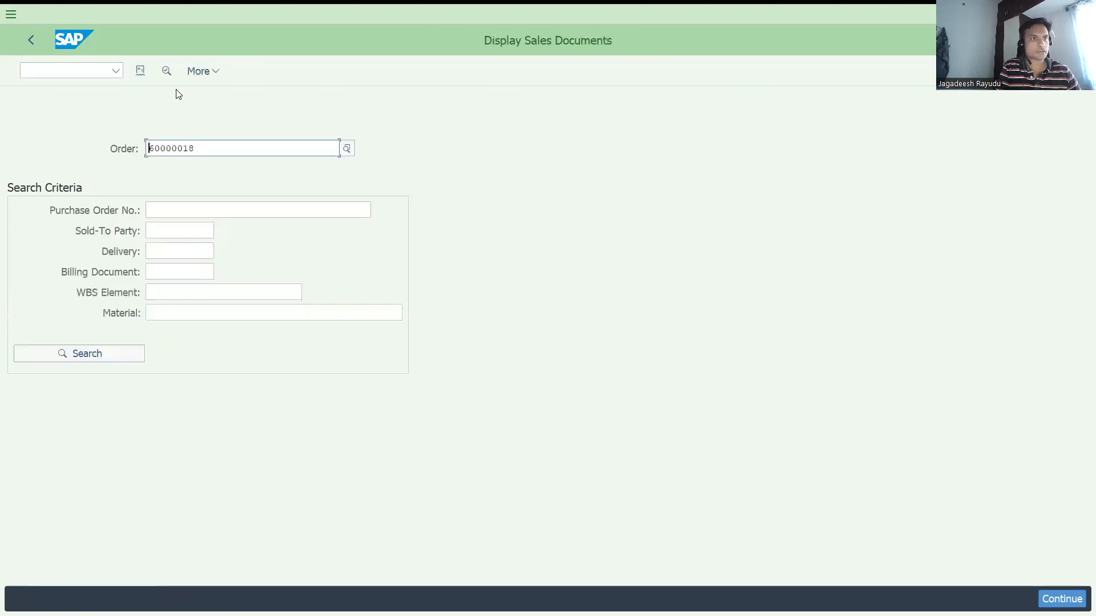
click(140, 71)
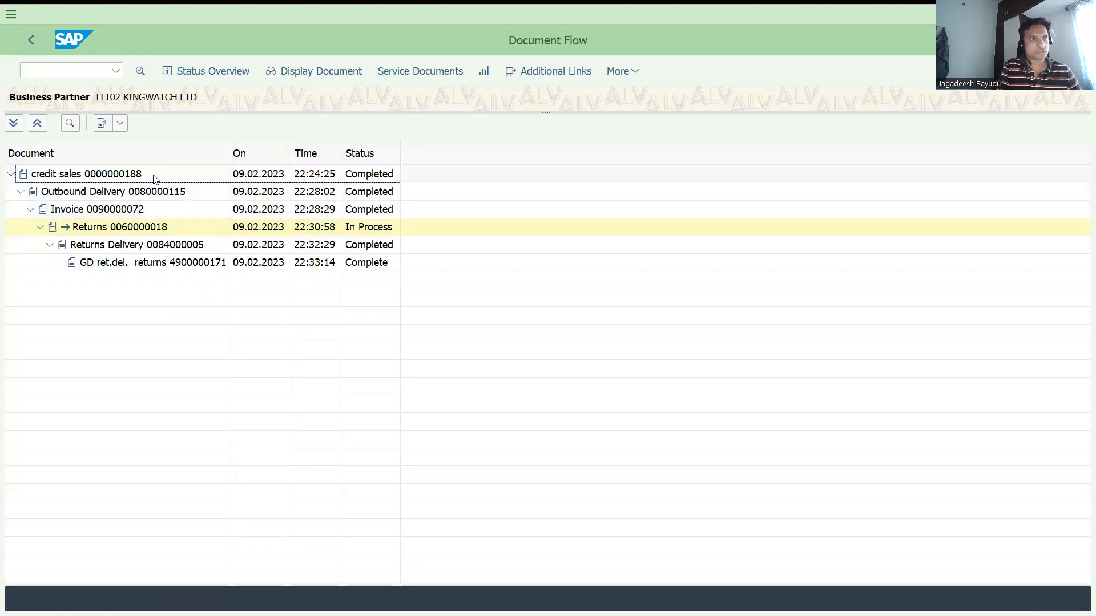
click(616, 79)
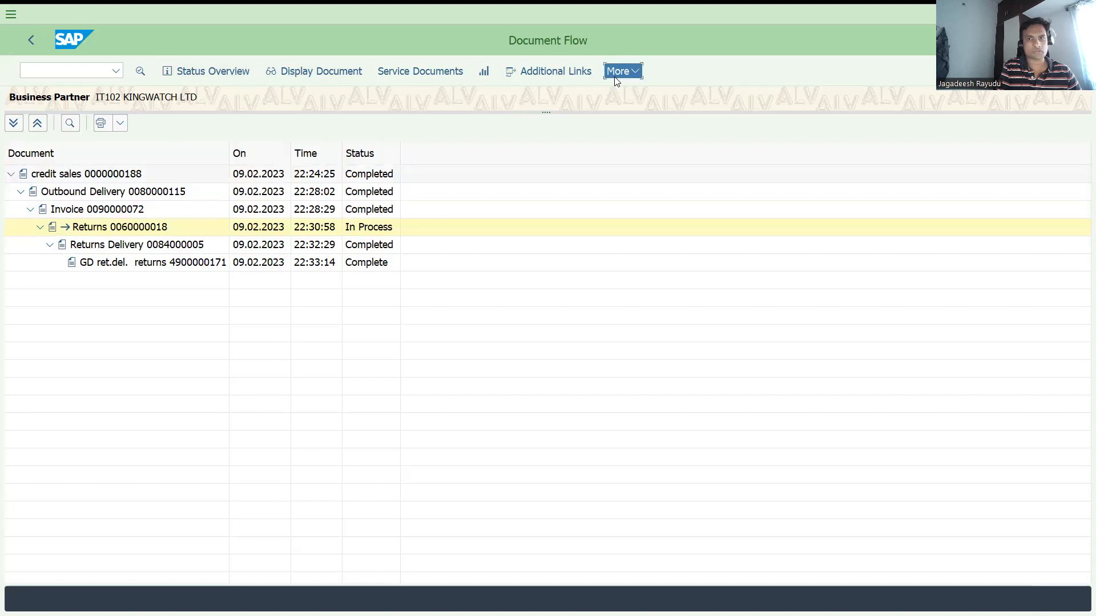
mouse_move(759, 92)
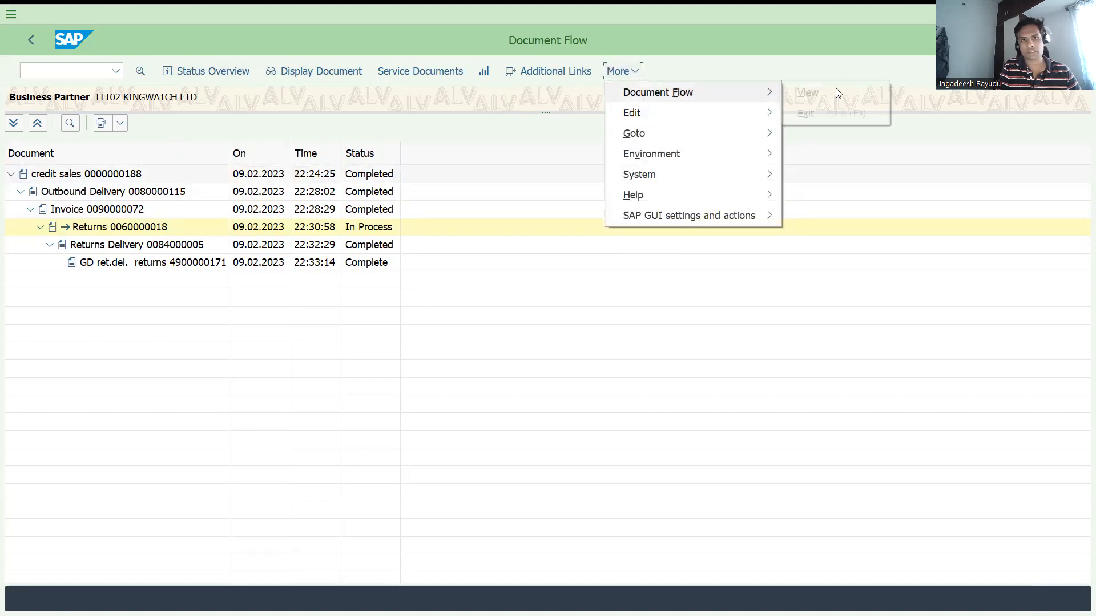
mouse_move(835, 92)
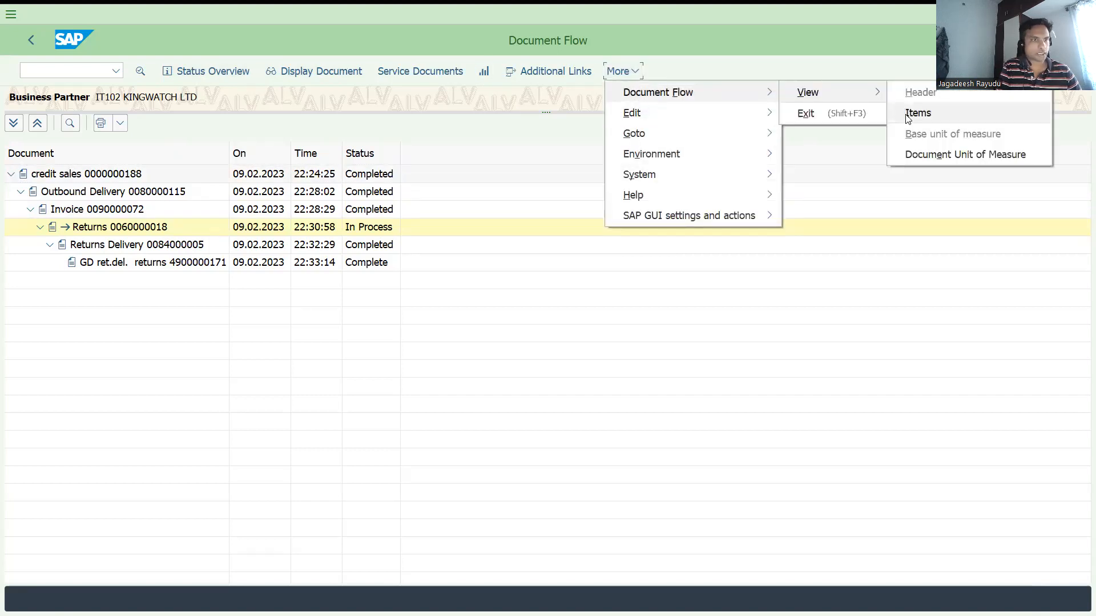
click(908, 116)
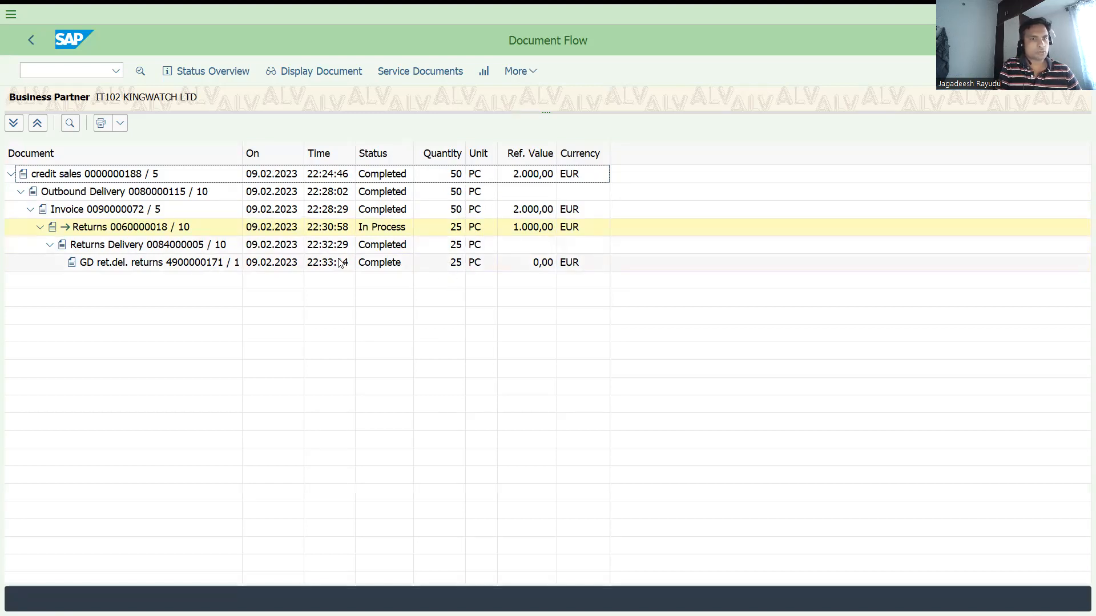
Try to create a billing document for the return order in VF01 and open the error log.
click(76, 70)
text(/nvf01)
key(Return)
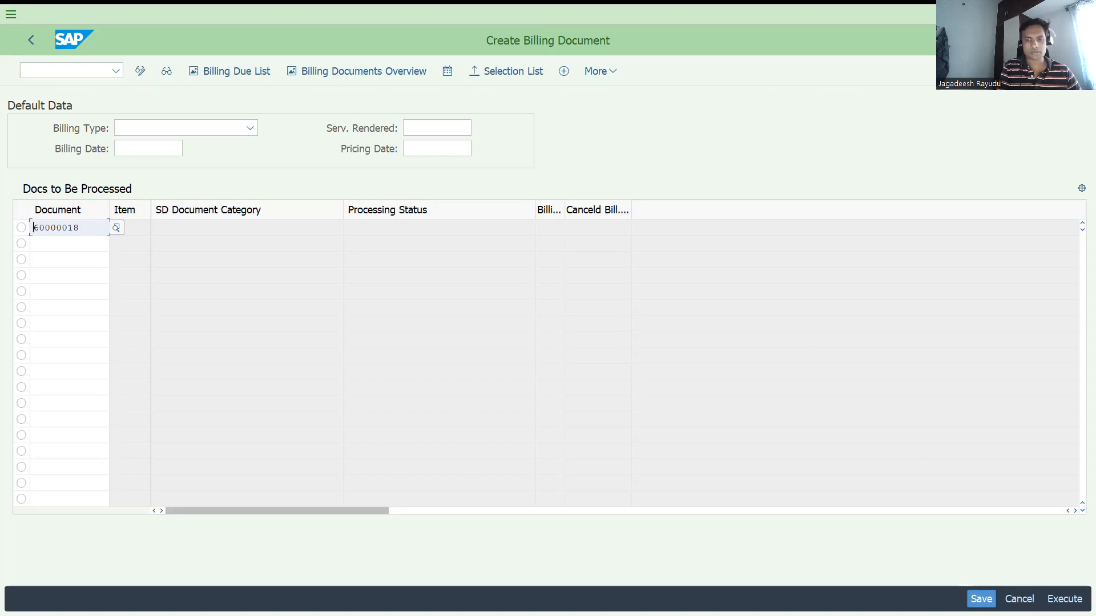
click(1064, 599)
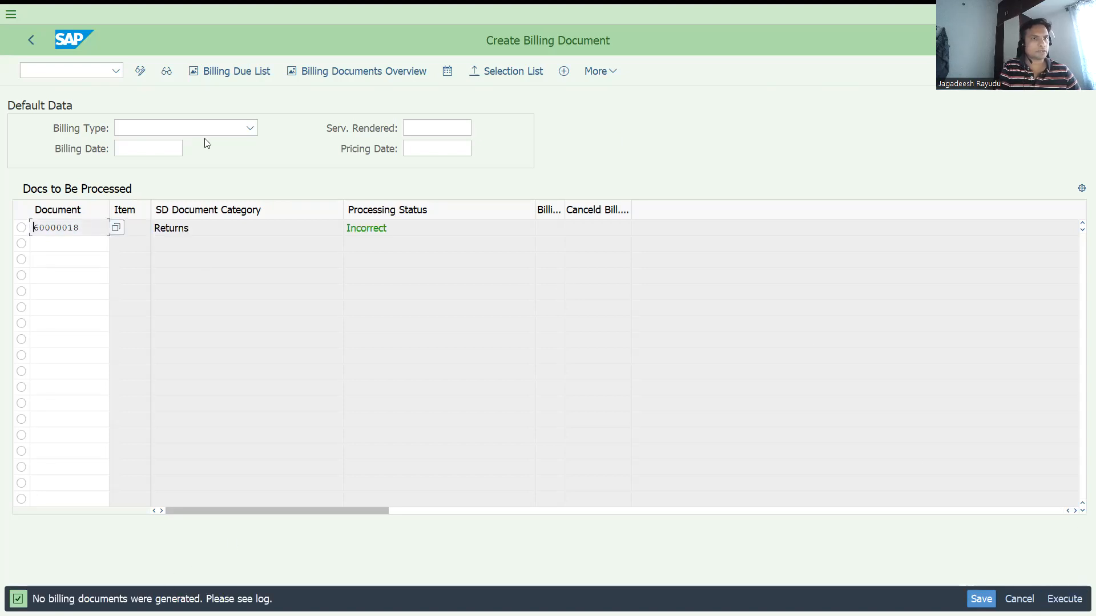
click(594, 73)
click(610, 113)
click(792, 140)
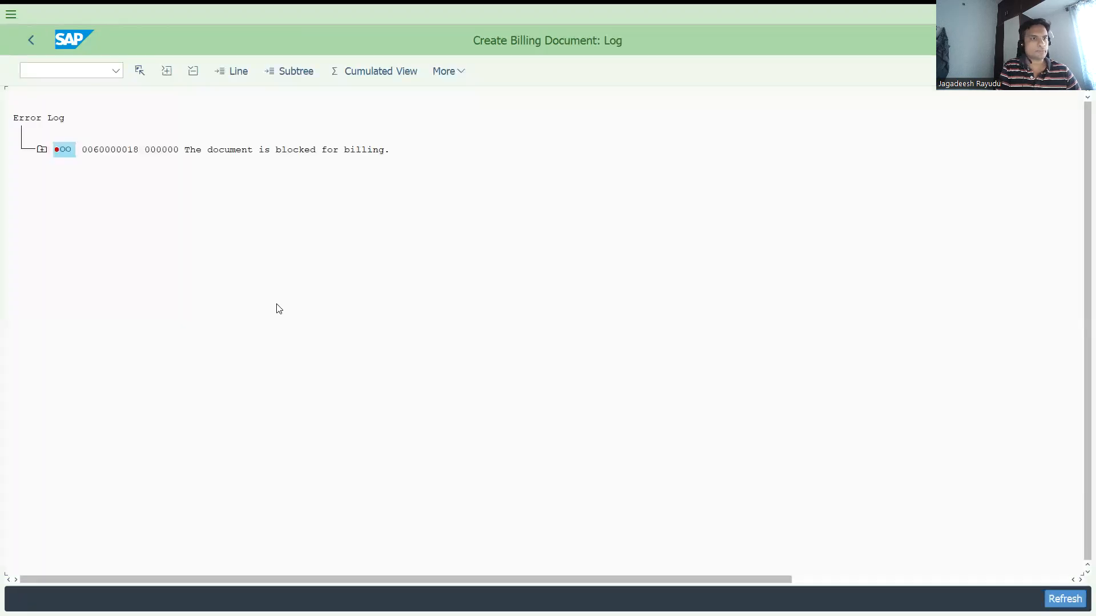
In VA02, clear the return order's billing block and save the order.
click(57, 75)
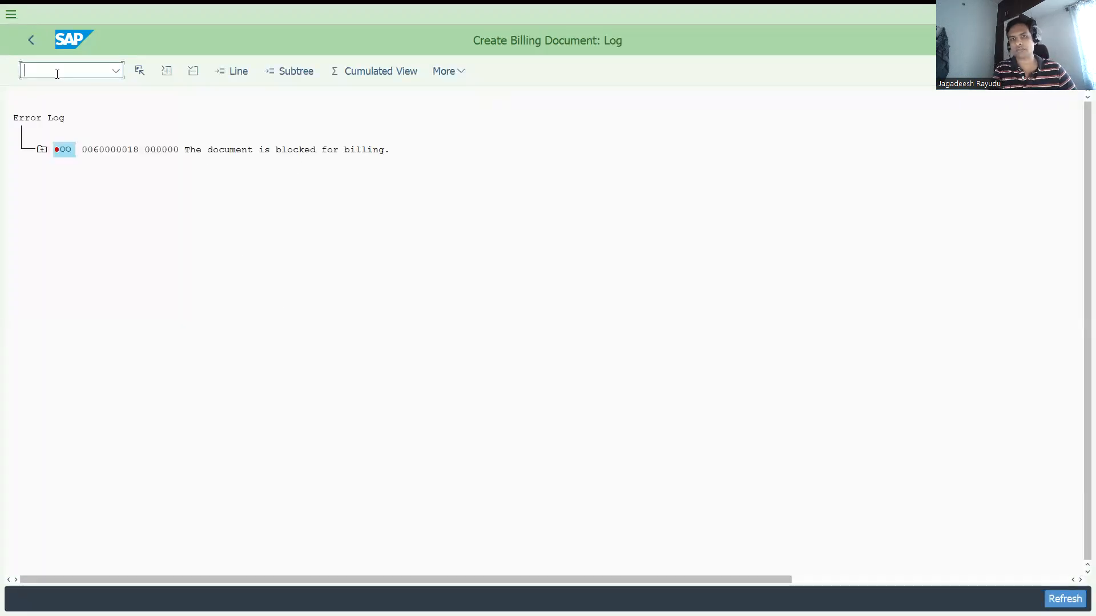
text(/NVA02)
key(Return)
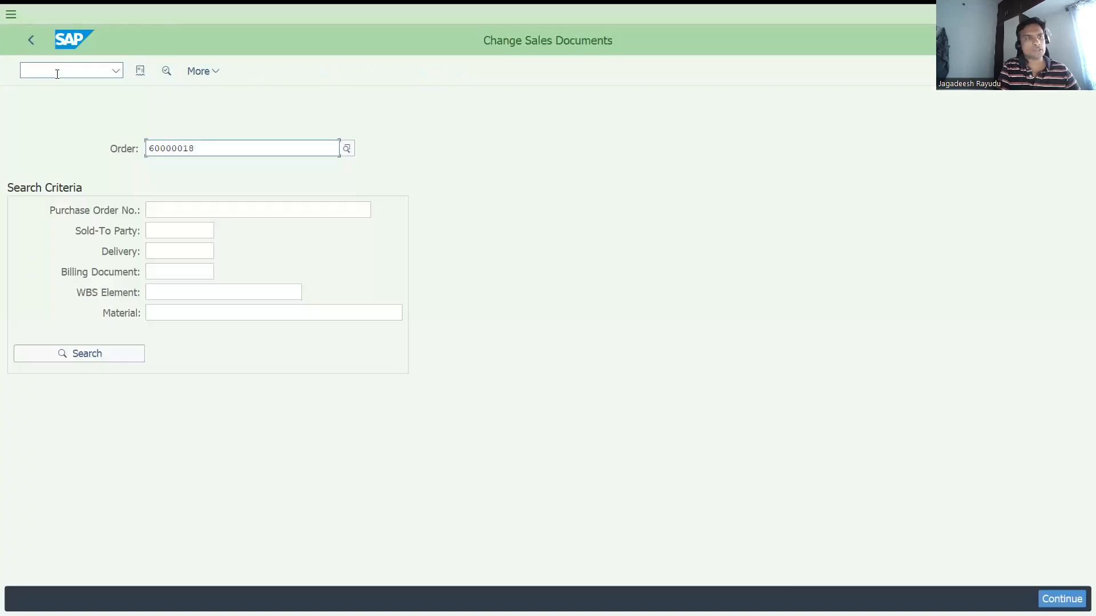
click(286, 207)
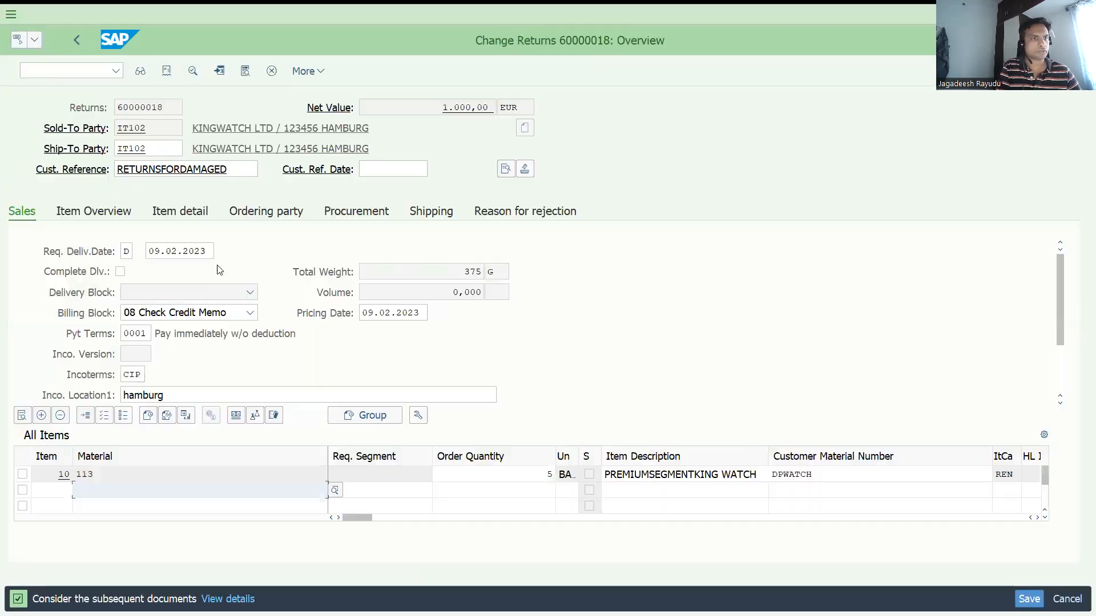
click(208, 314)
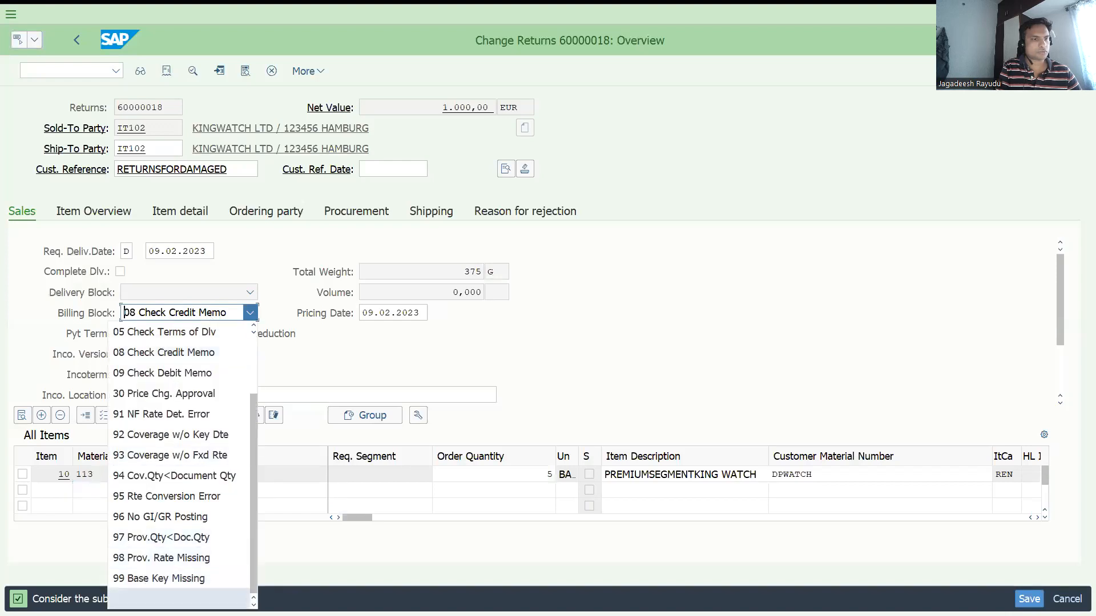
click(147, 598)
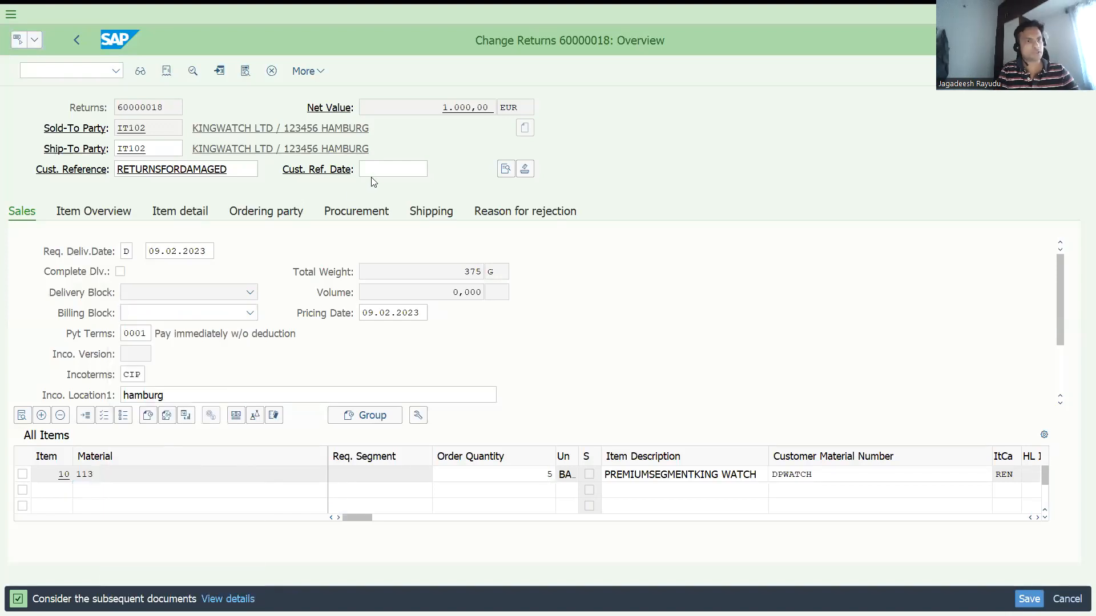
key(ctrl+s)
In VF01, create the RE Credit for Returns billing document for the return order and save it.
click(72, 73)
text(/NVF0)
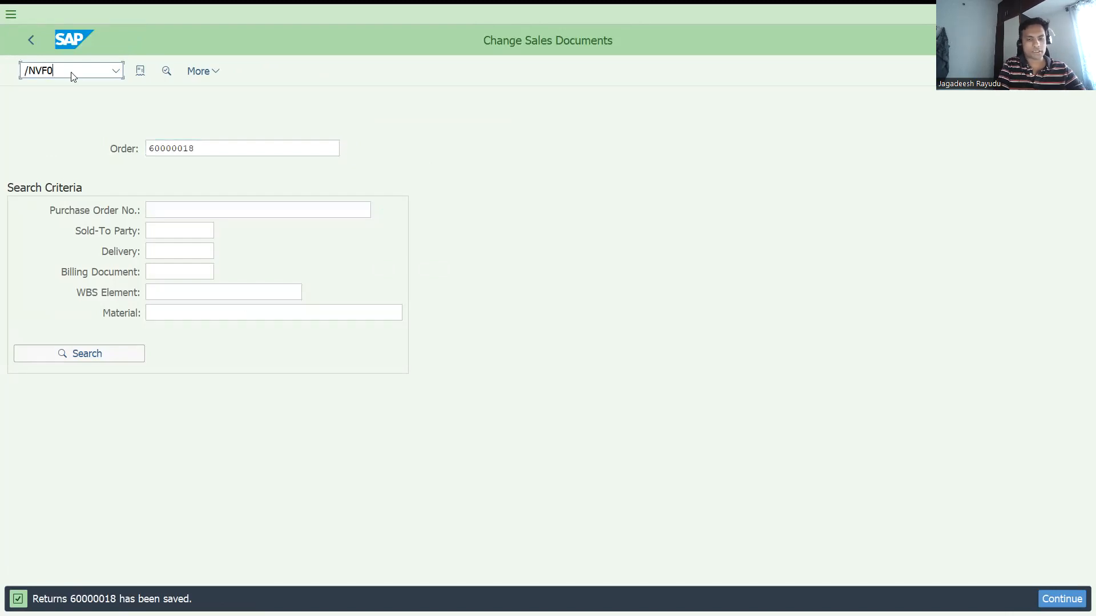
key(Return)
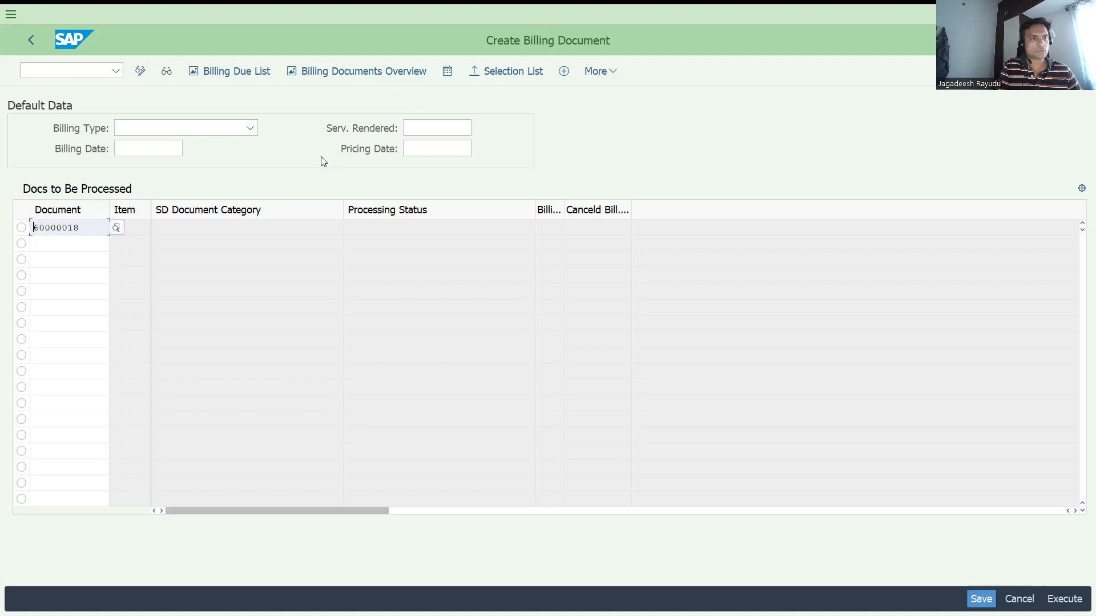
click(1070, 598)
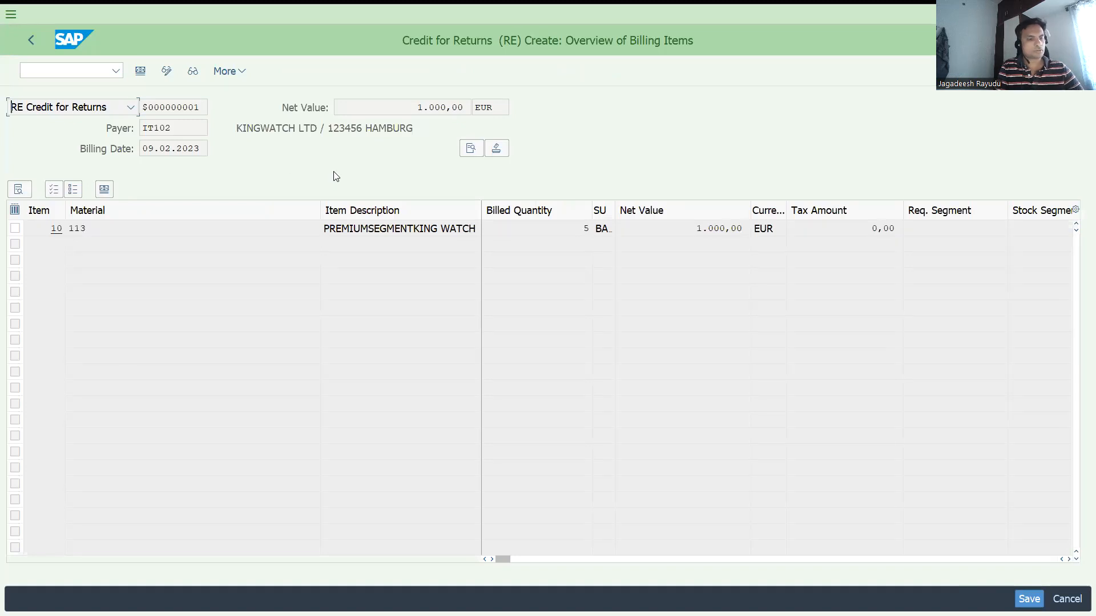
key(ctrl+s)
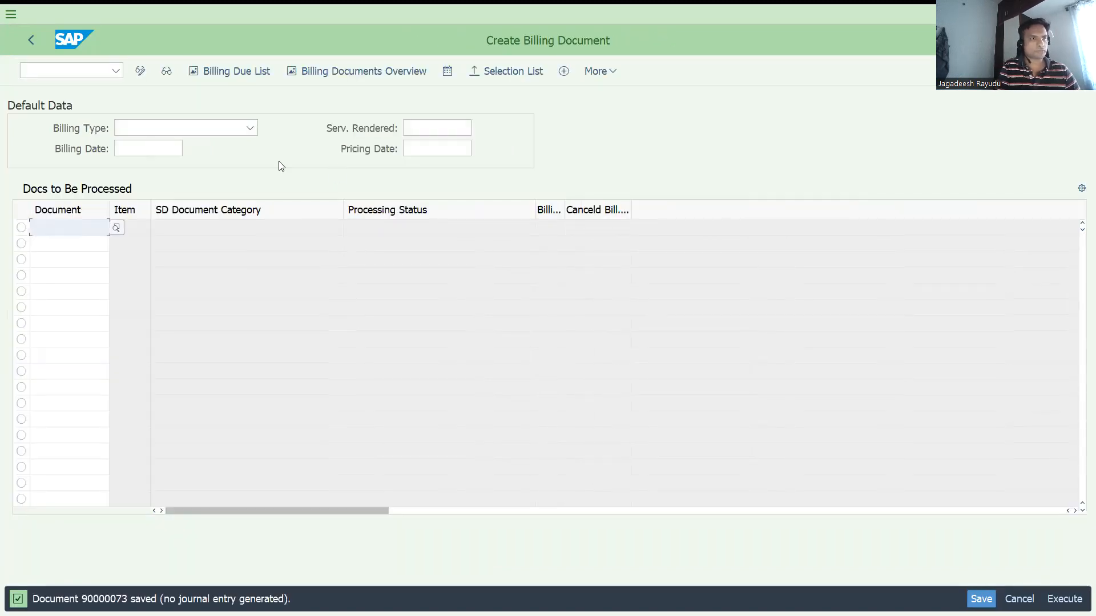
In VF02, release the saved credit for returns to accounting.
click(100, 69)
text(/nvf01)
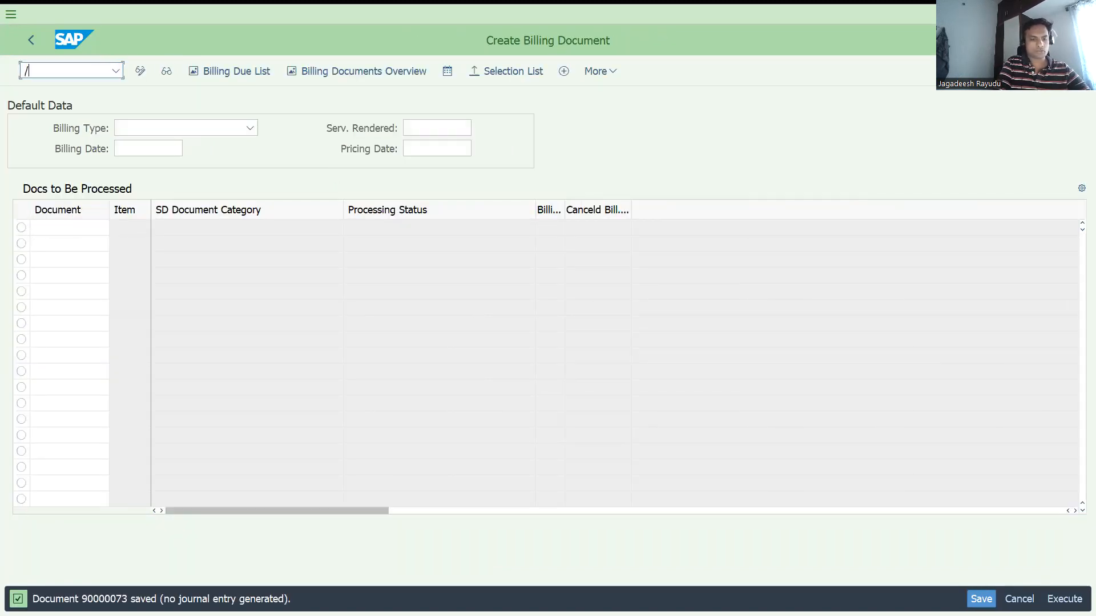
key(Return)
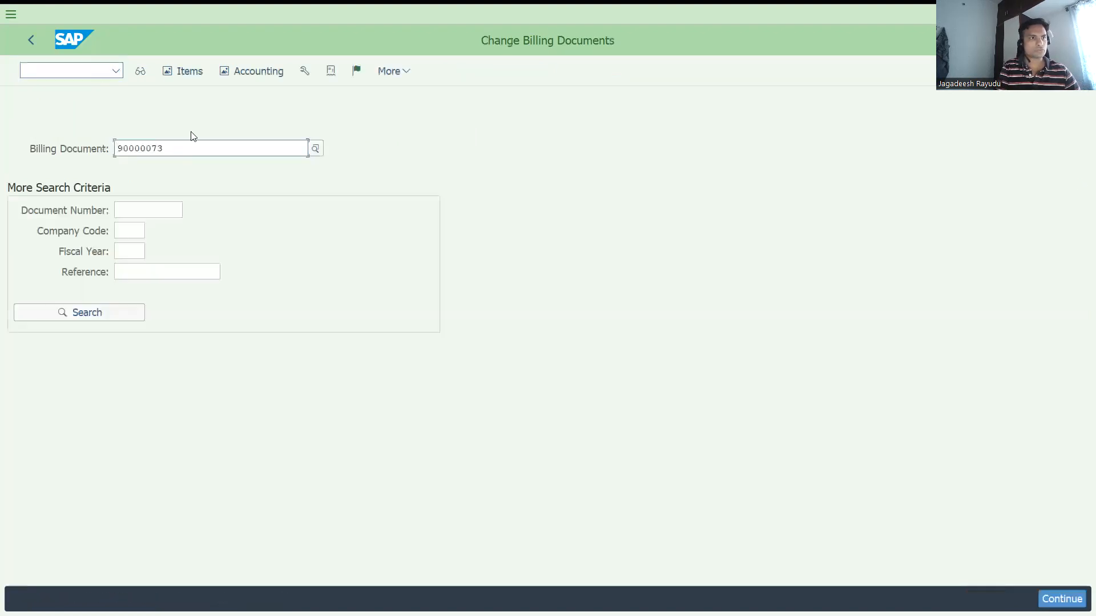
click(392, 72)
click(357, 73)
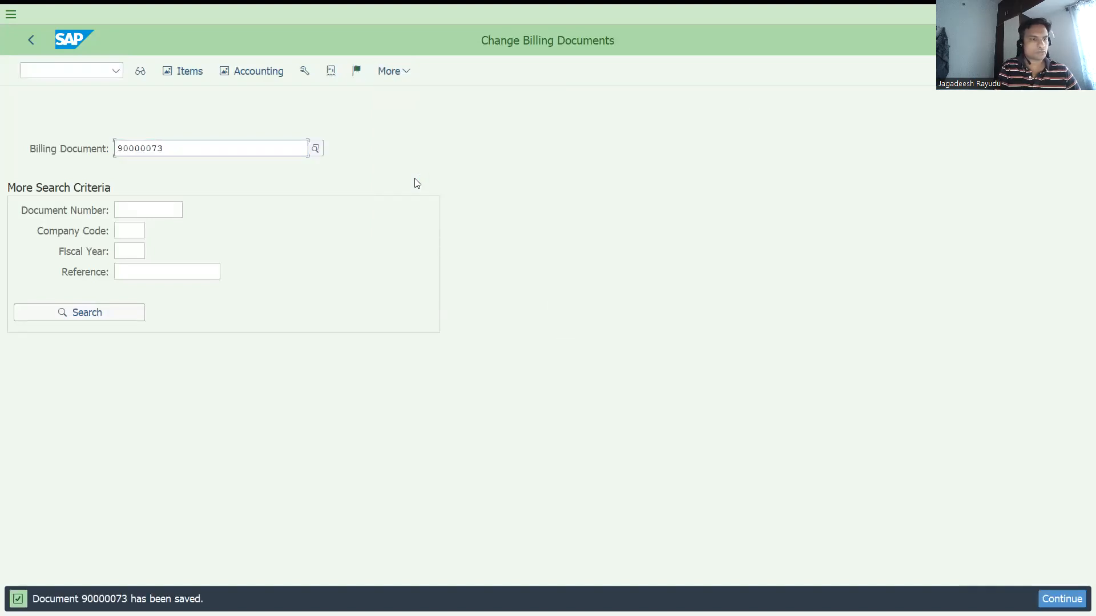
Display the credit for returns' accounting document and look up the posting keys of both line items in the value list.
key(Return)
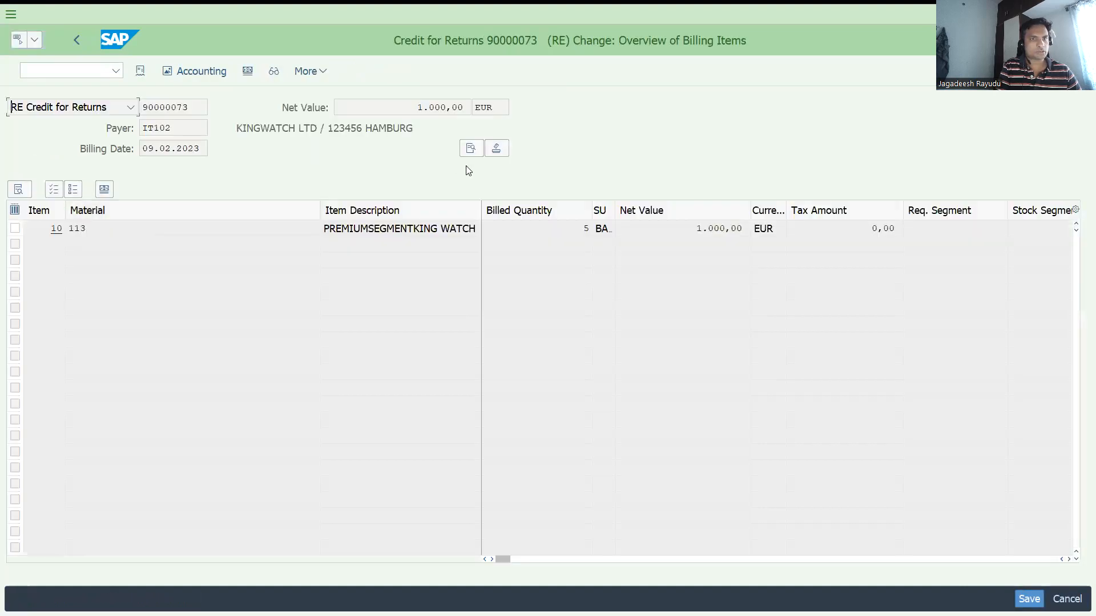
click(200, 73)
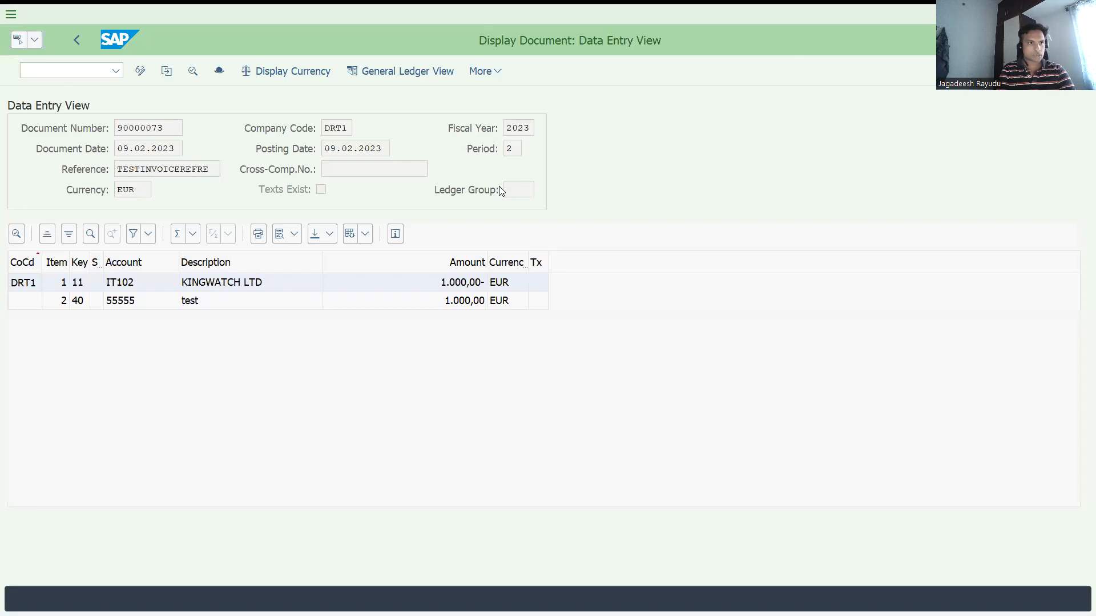
click(460, 286)
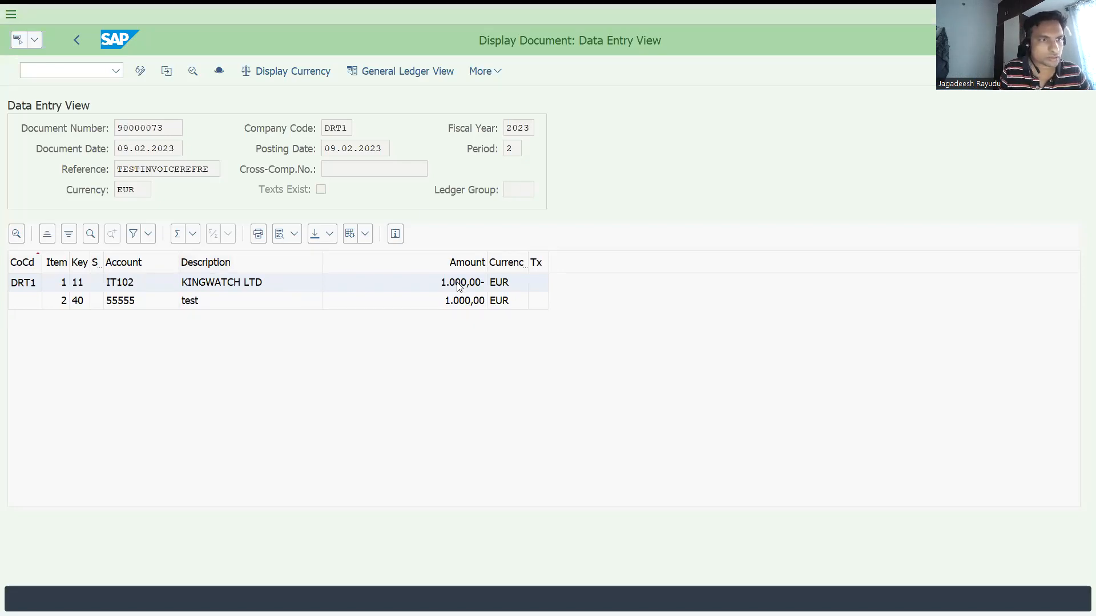
double_click(82, 283)
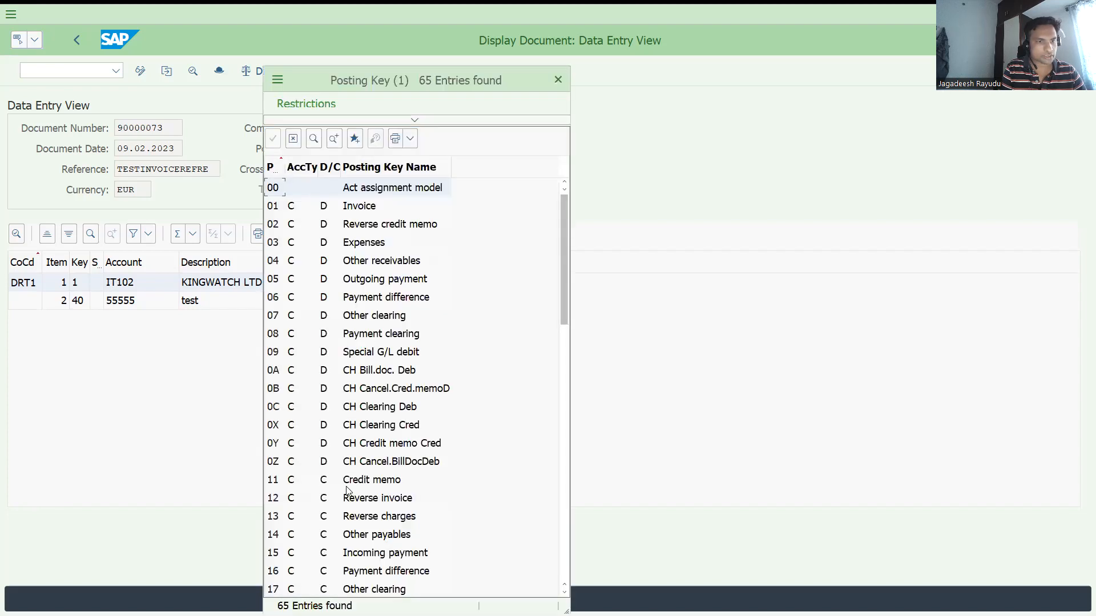
click(552, 82)
double_click(75, 302)
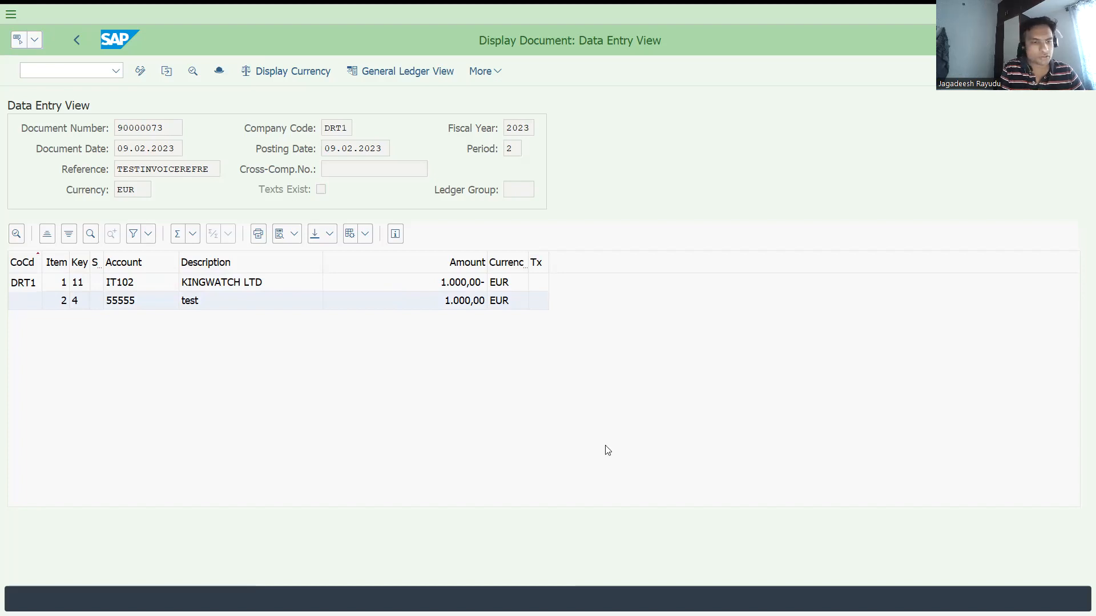
key(F4)
click(565, 506)
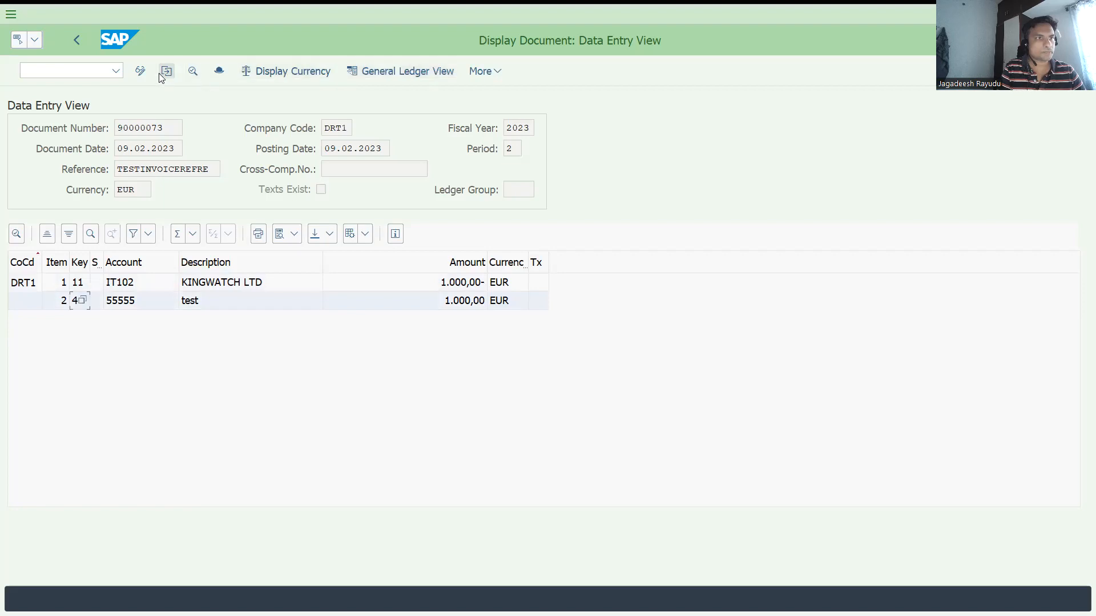
Display the original invoice's accounting document from the credit's document flow and inspect the posting key of its customer line.
click(82, 41)
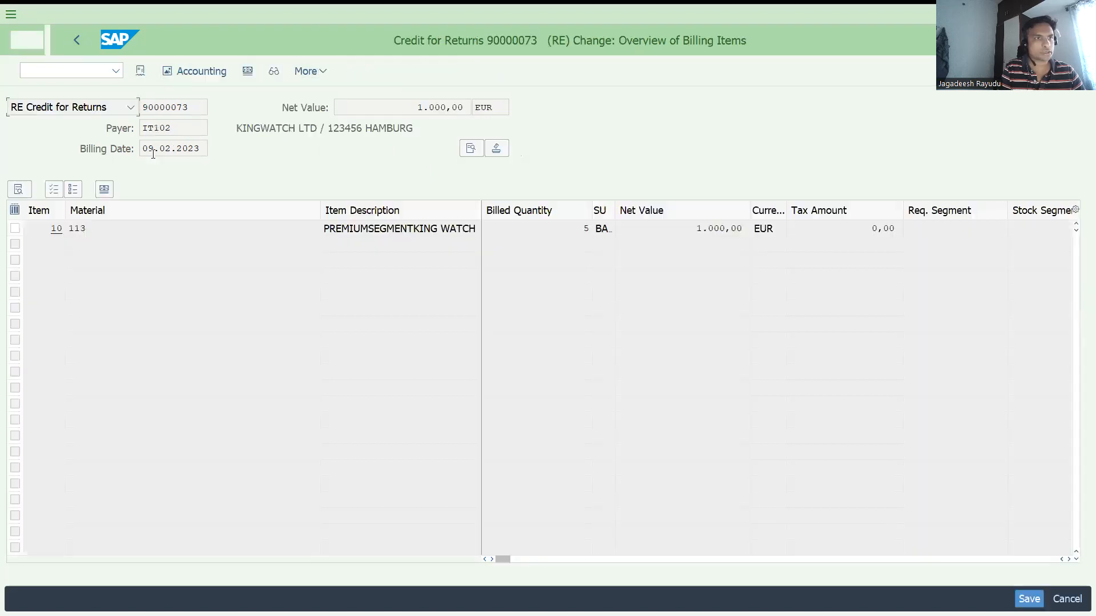
click(139, 72)
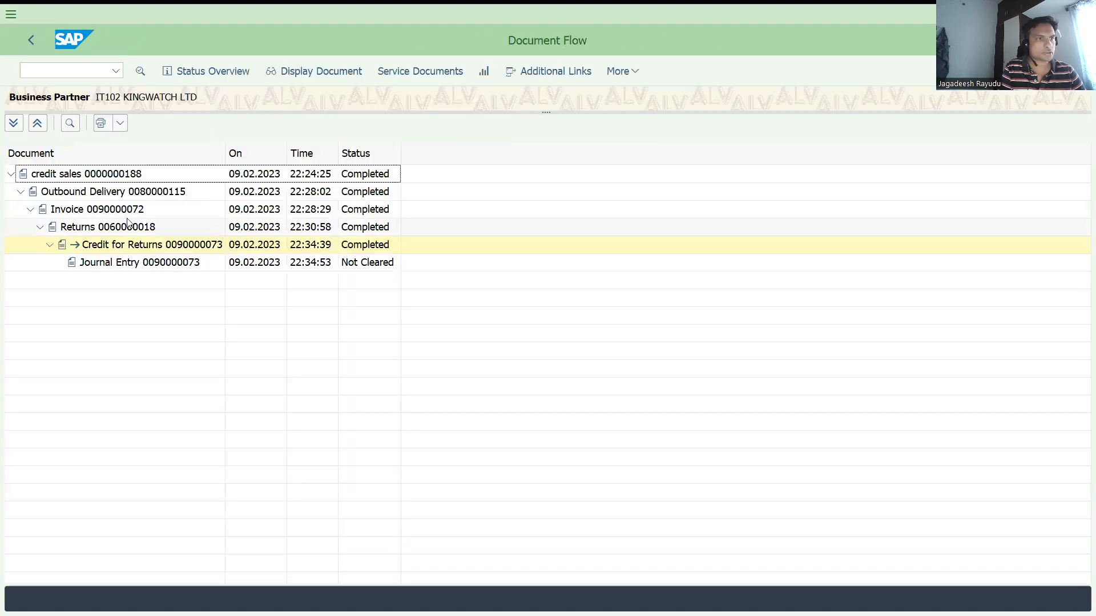
click(117, 208)
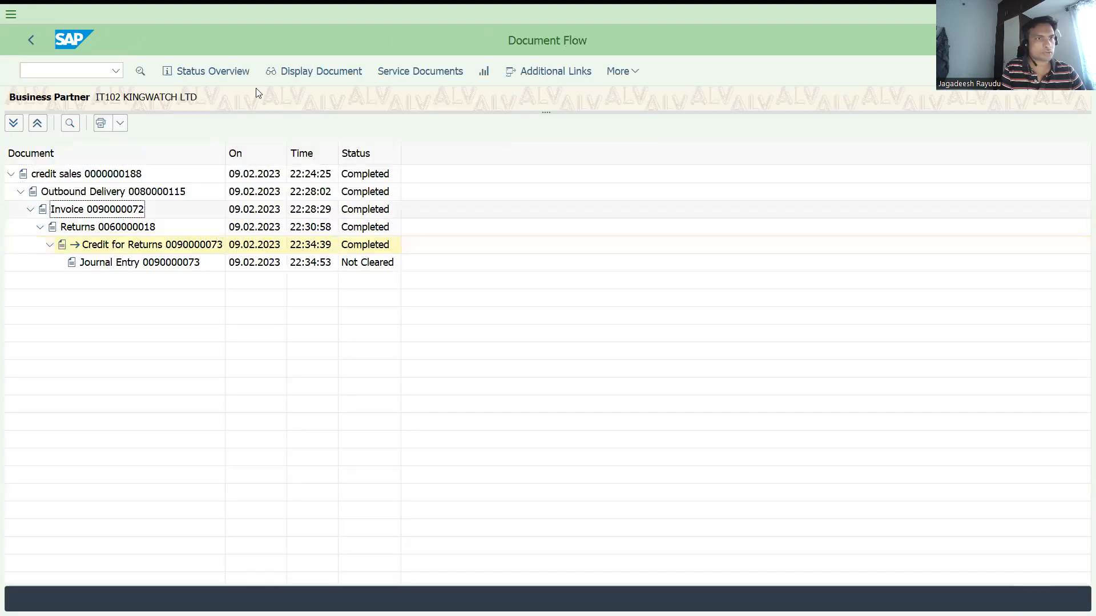
click(291, 72)
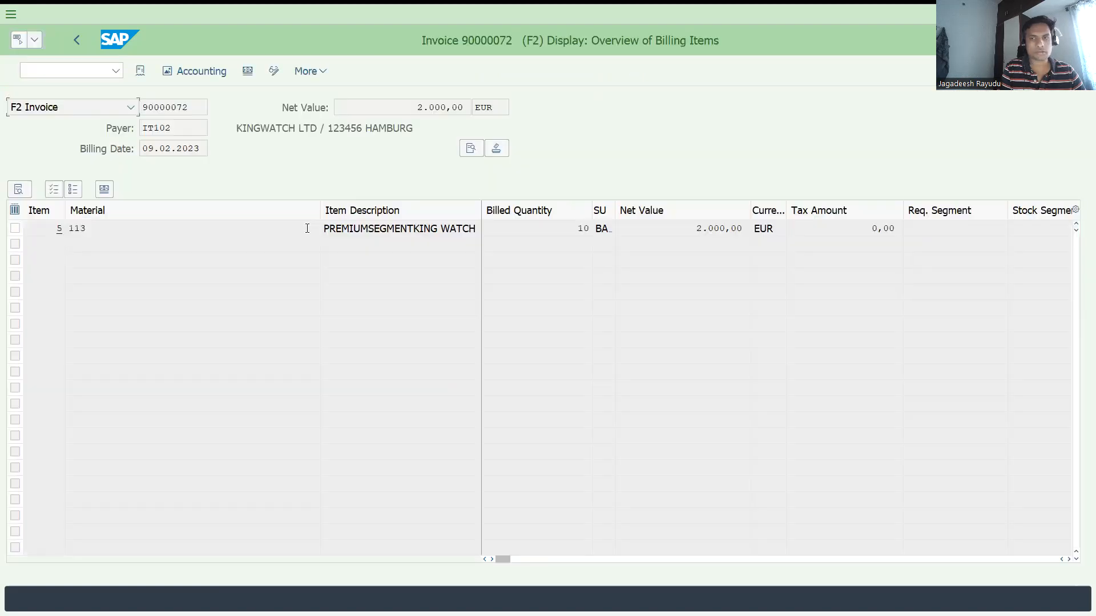
click(193, 69)
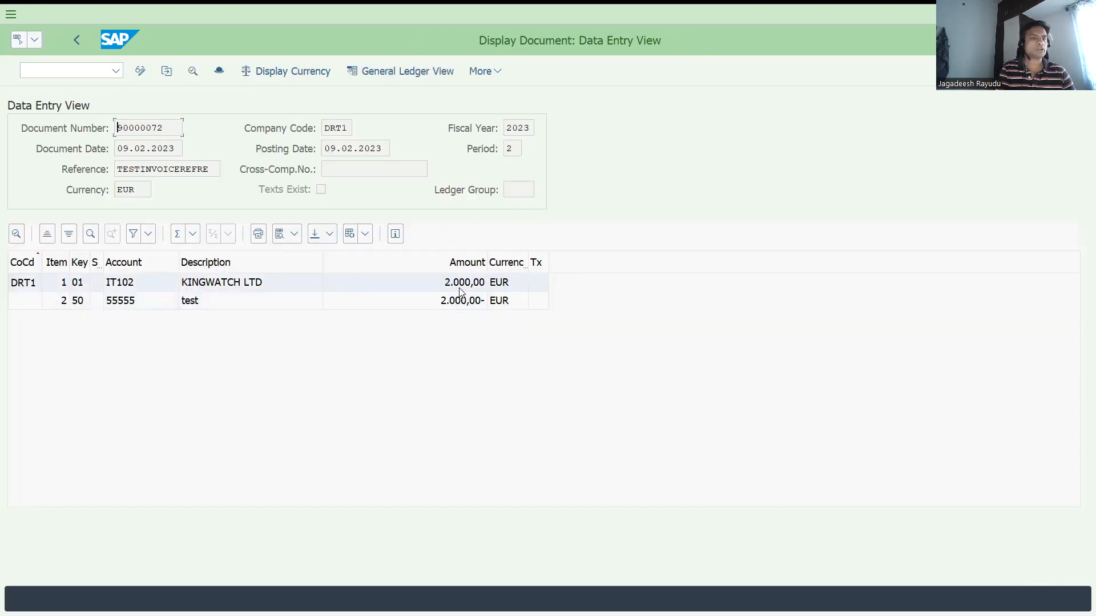
click(85, 291)
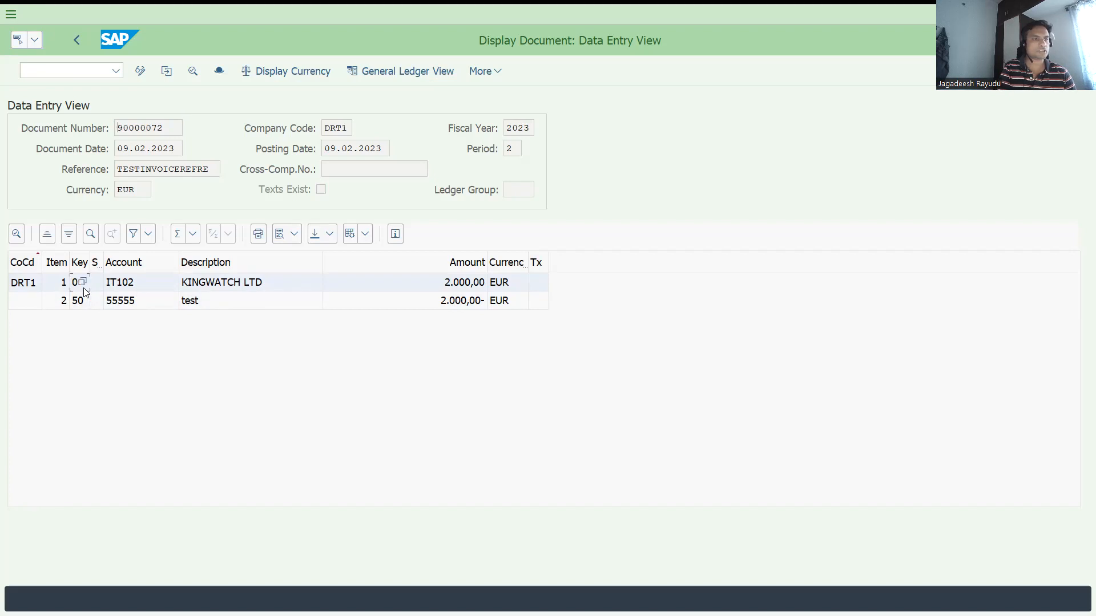